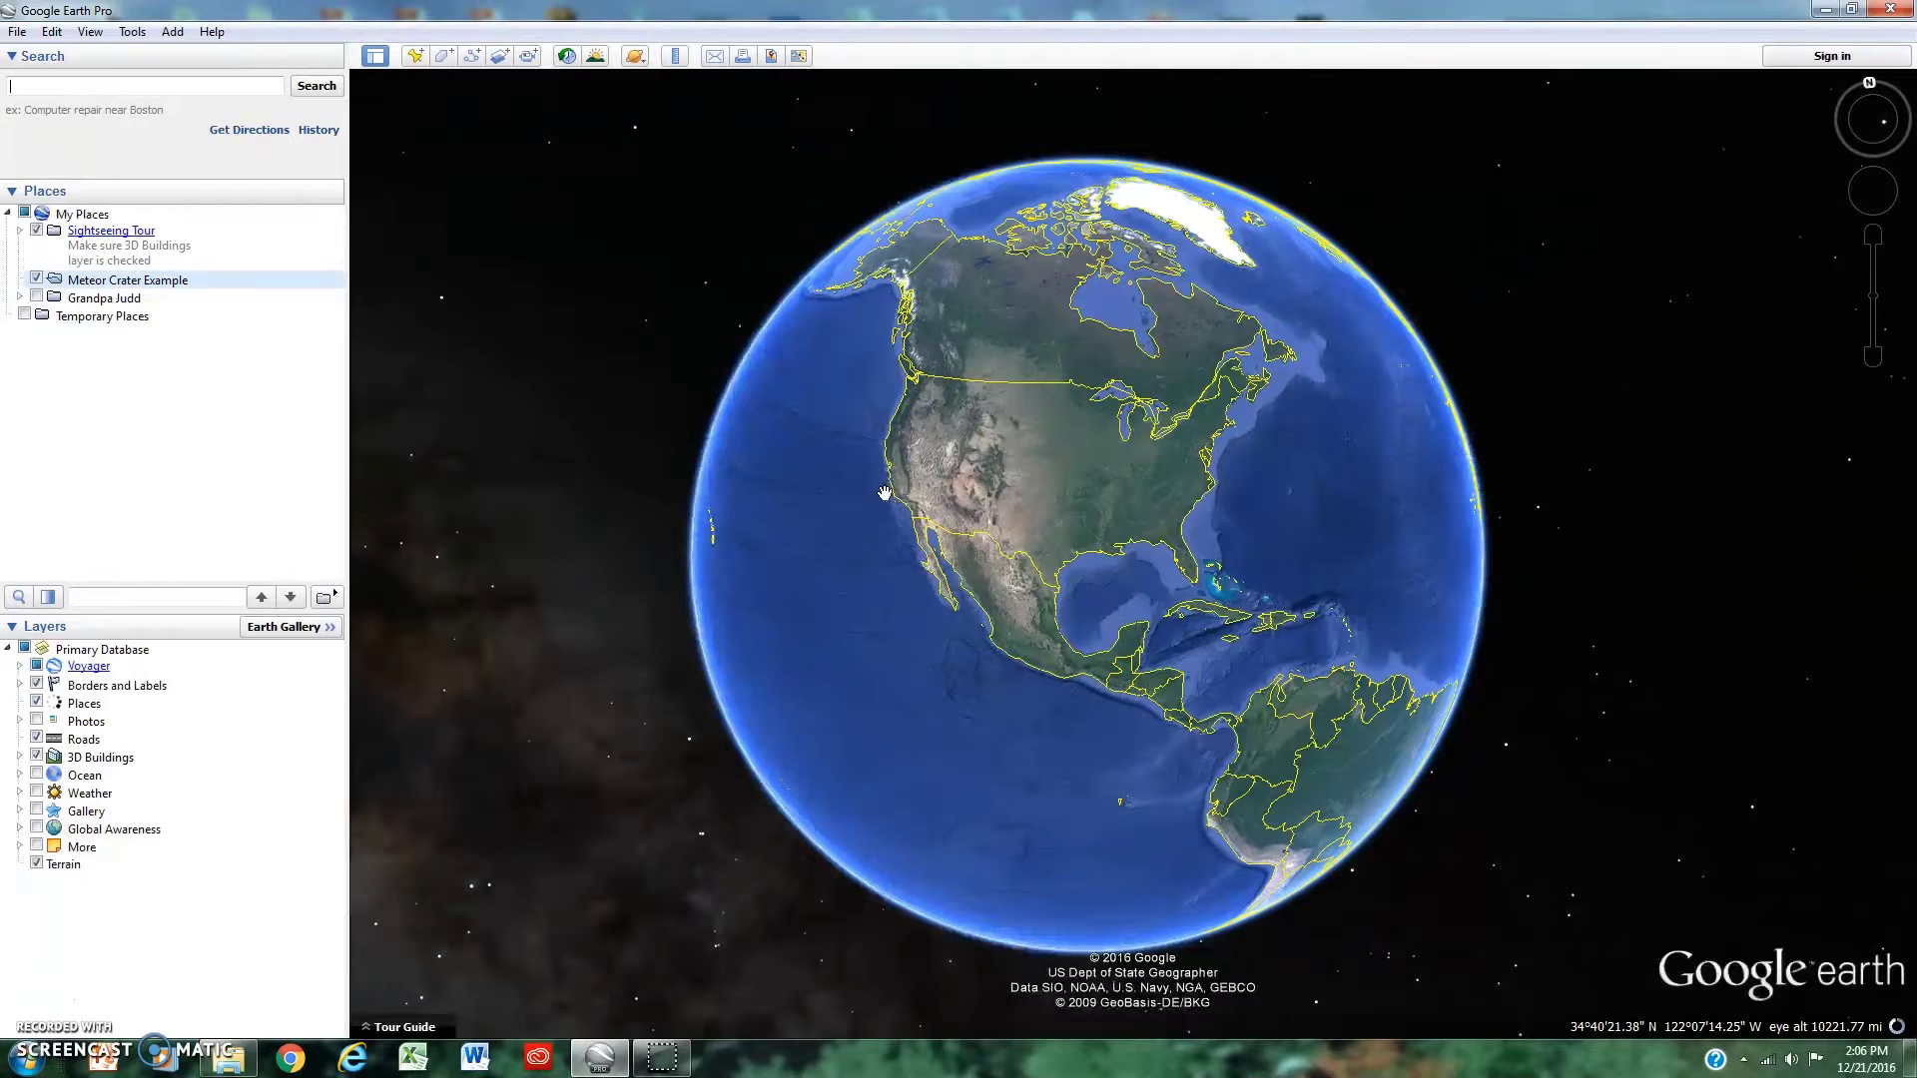
# Search for Meteor Crater, Winslow, AZ and fly to it
pyautogui.click(416, 176)
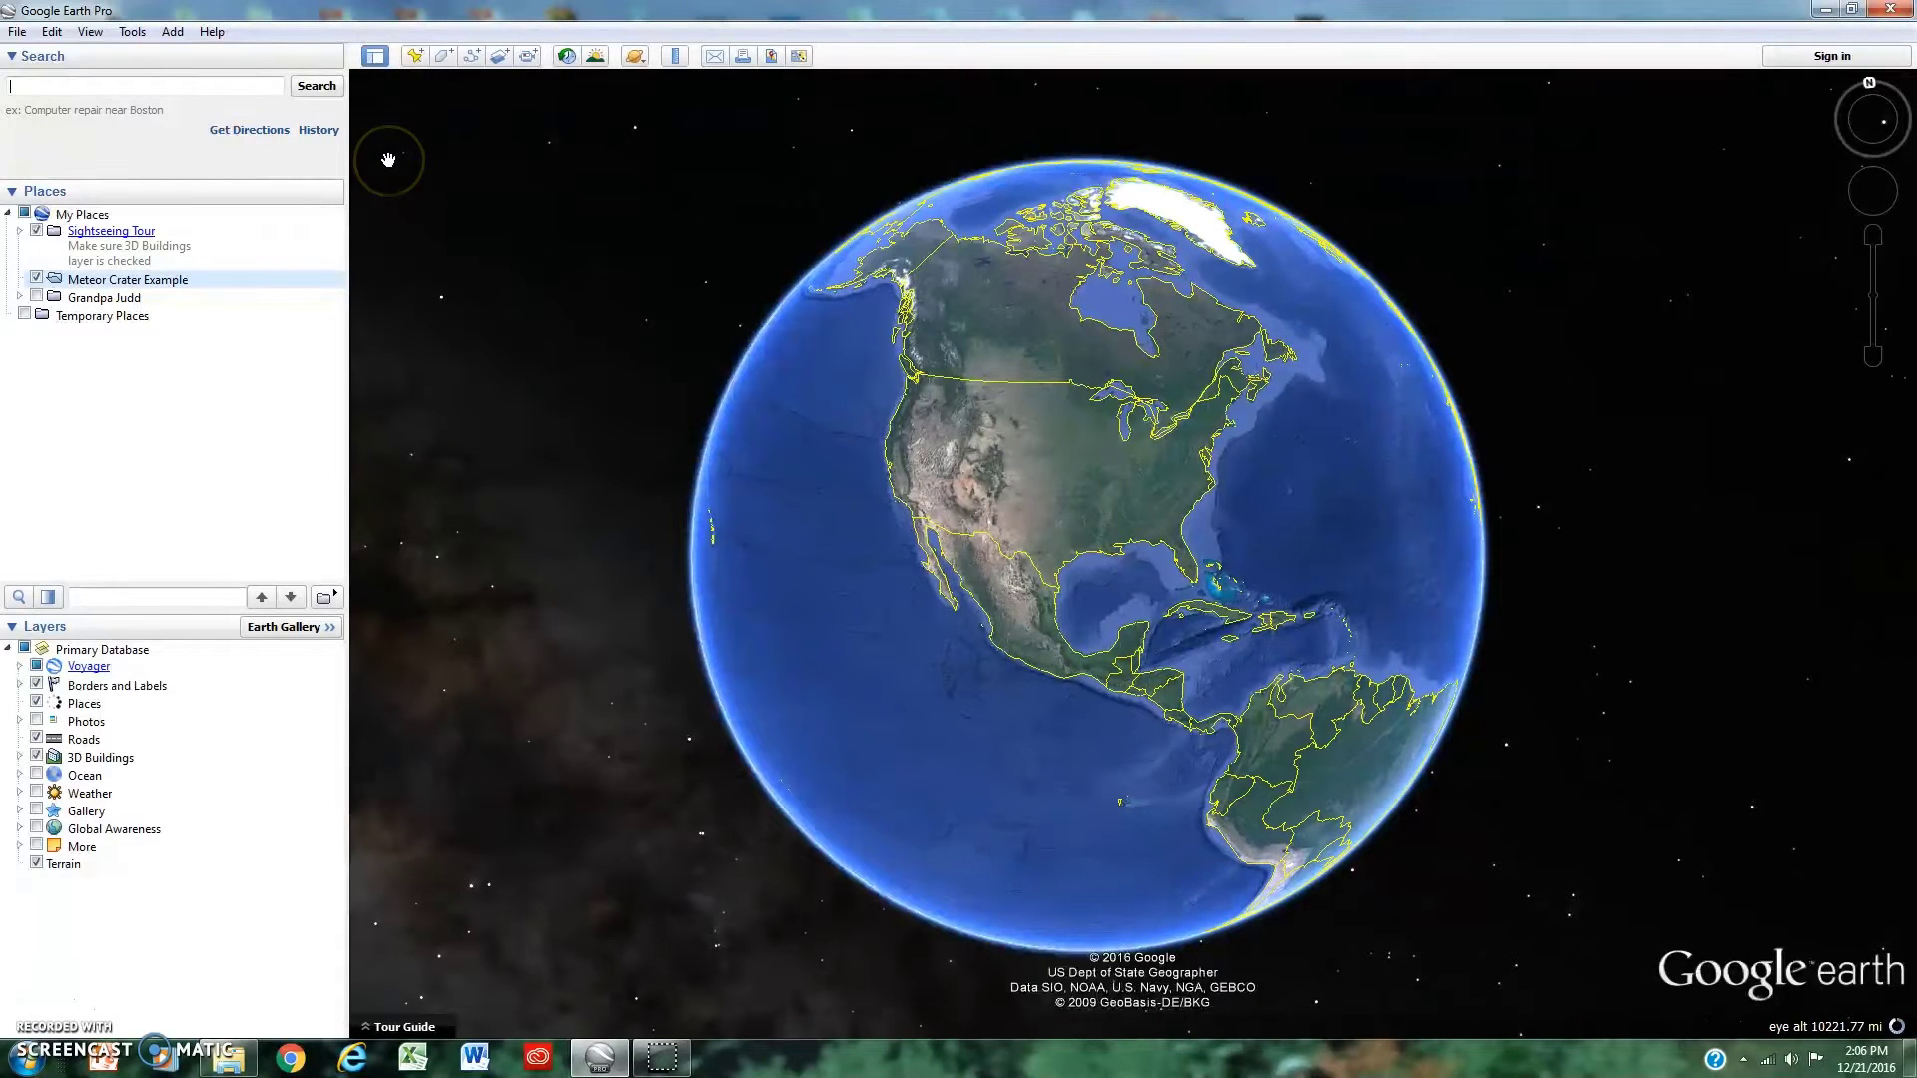
pyautogui.click(238, 85)
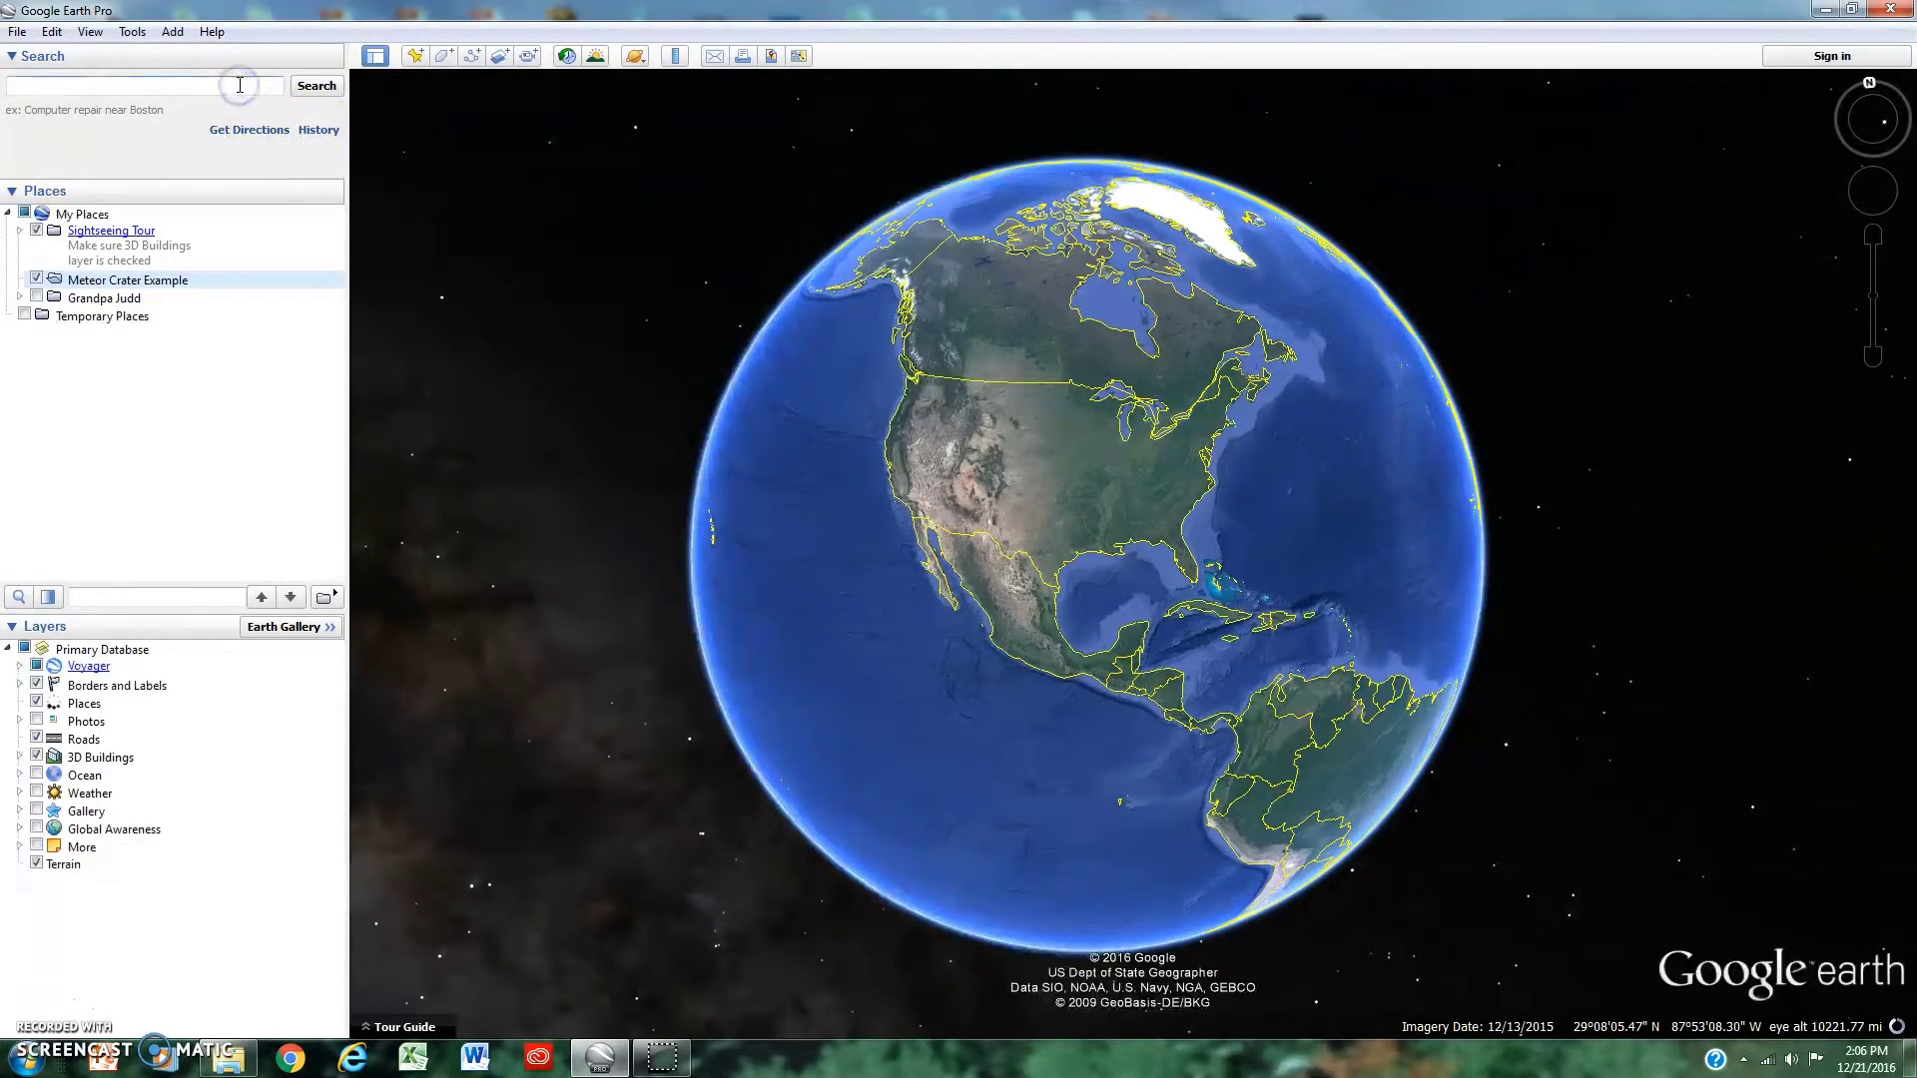
pyautogui.write('Met')
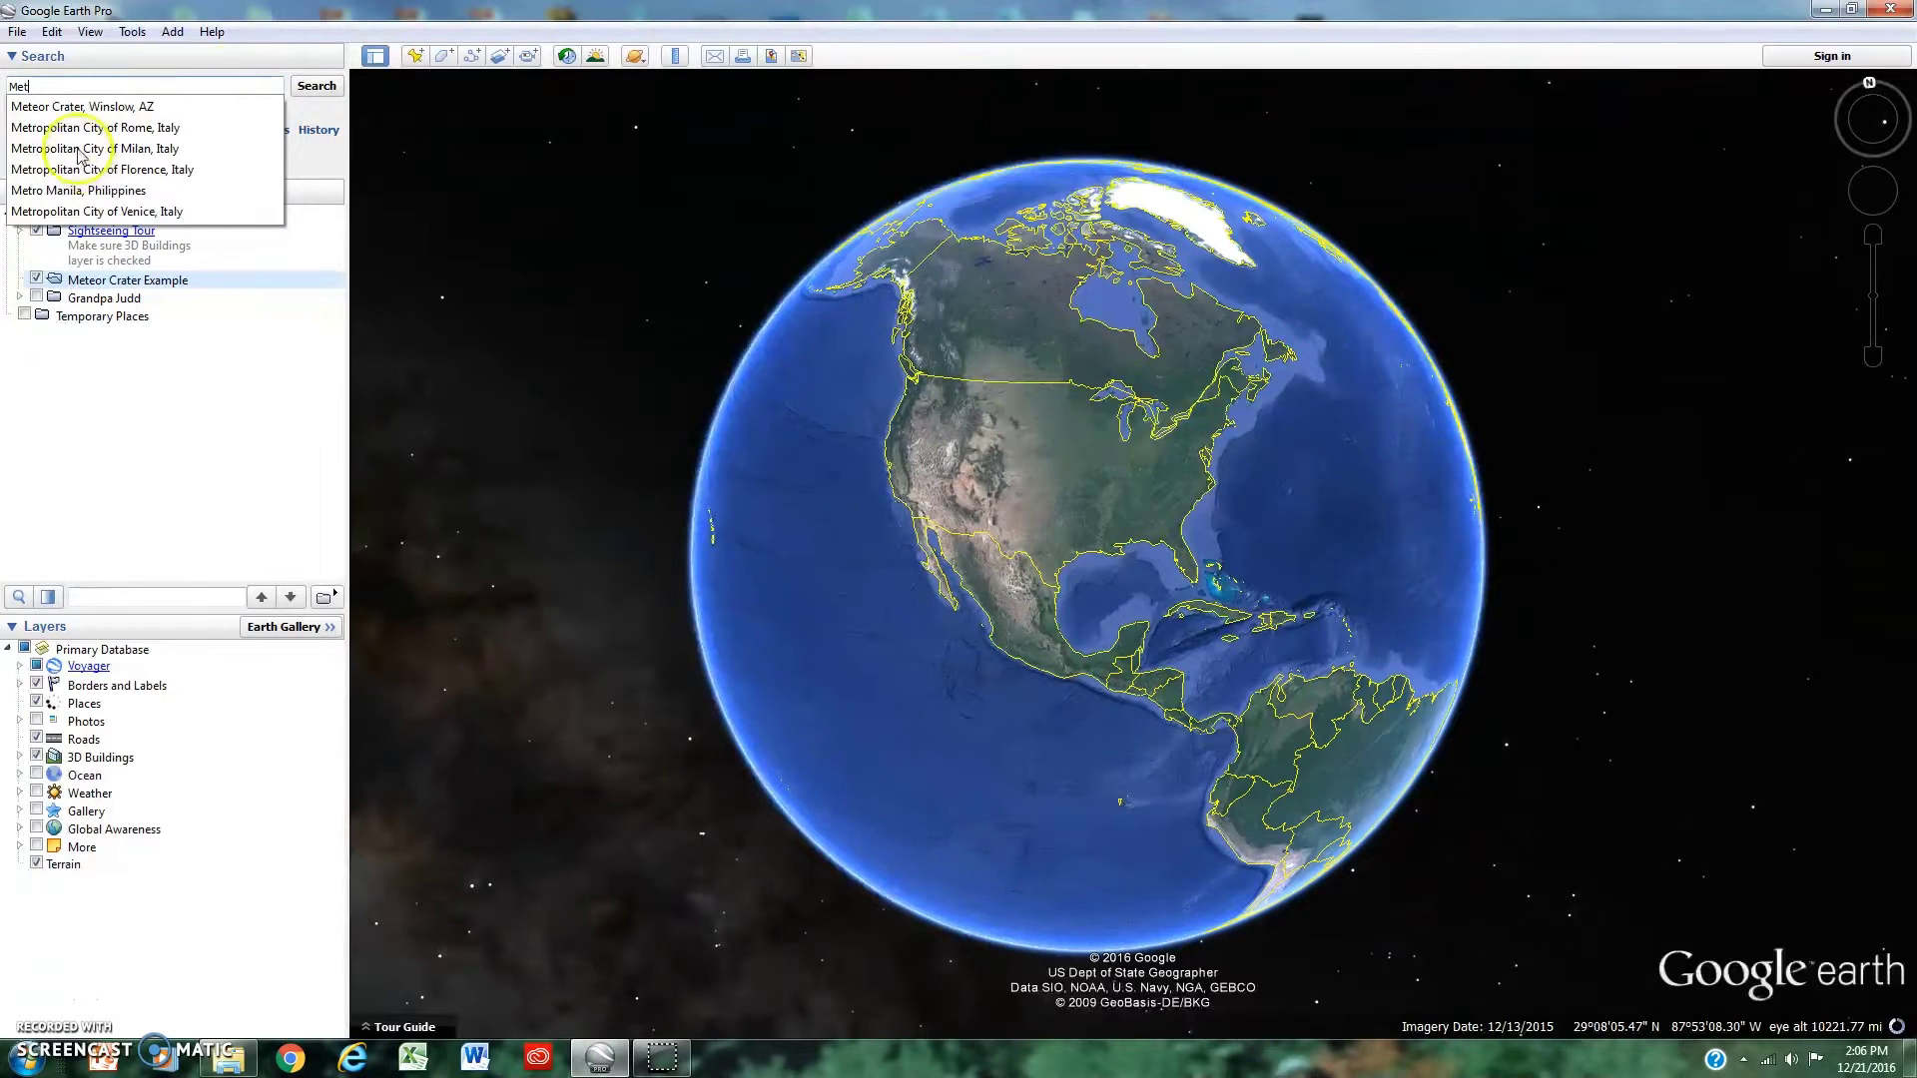
pyautogui.click(85, 106)
pyautogui.click(329, 88)
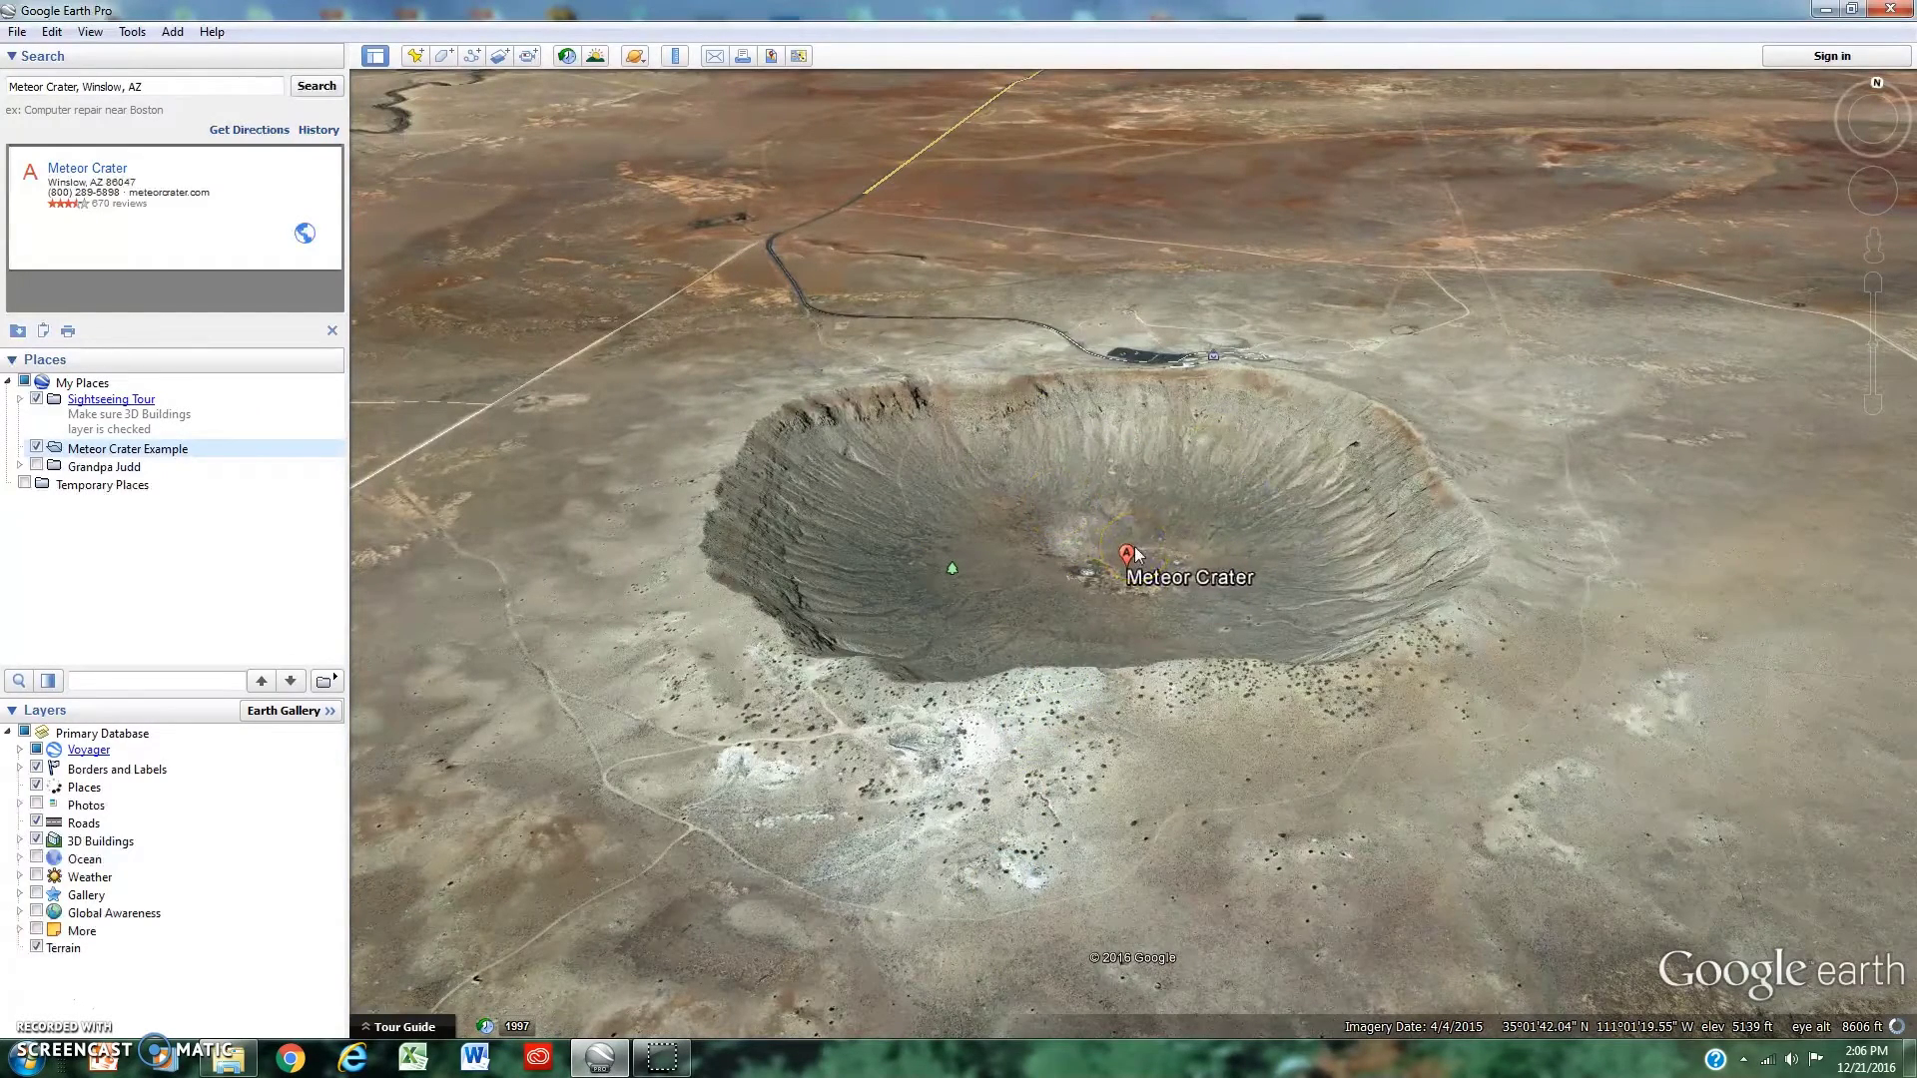
# Examine Meteor Crater and its surrounding terrain from above, tilting and framing the whole crater
pyautogui.scroll(3, 959, 507)
pyautogui.scroll(-4, 960, 507)
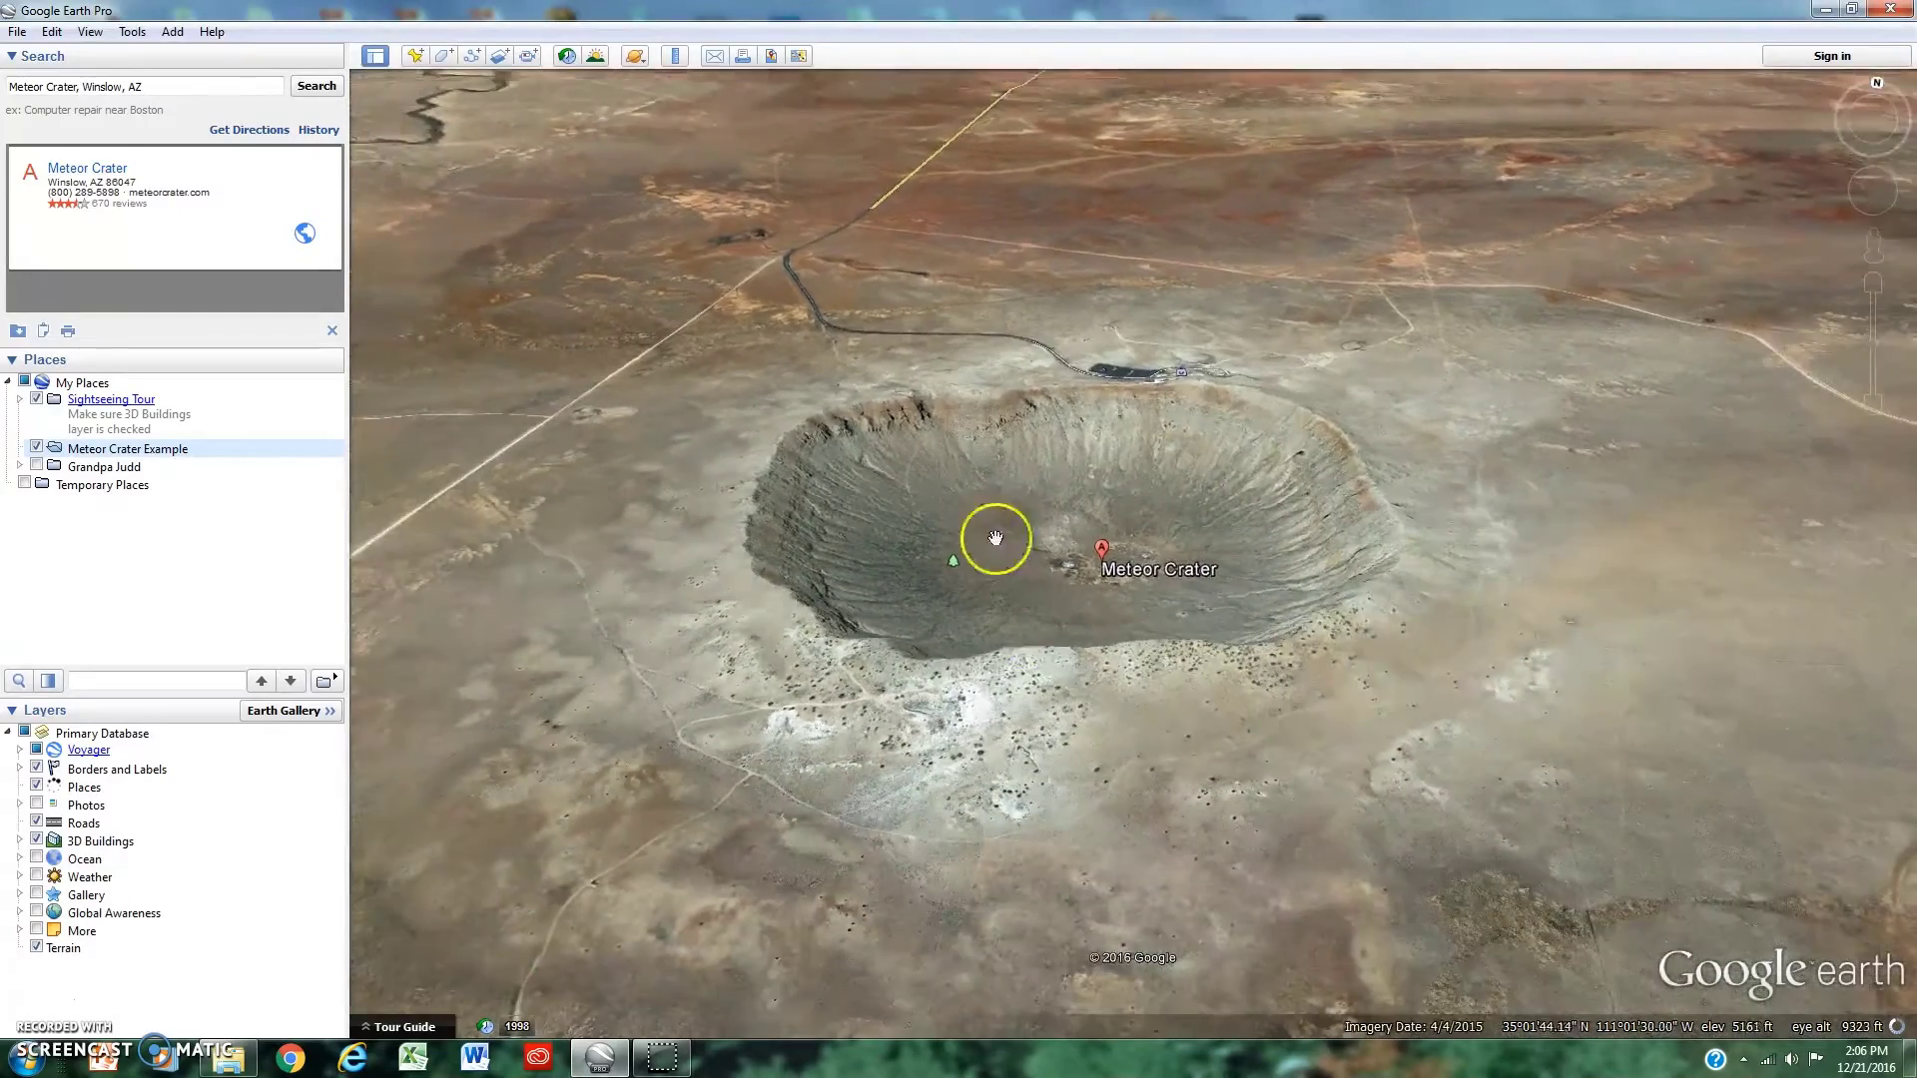
pyautogui.moveTo(1057, 723); pyautogui.dragTo(1078, 483, button='middle')
pyautogui.scroll(1, 1011, 371)
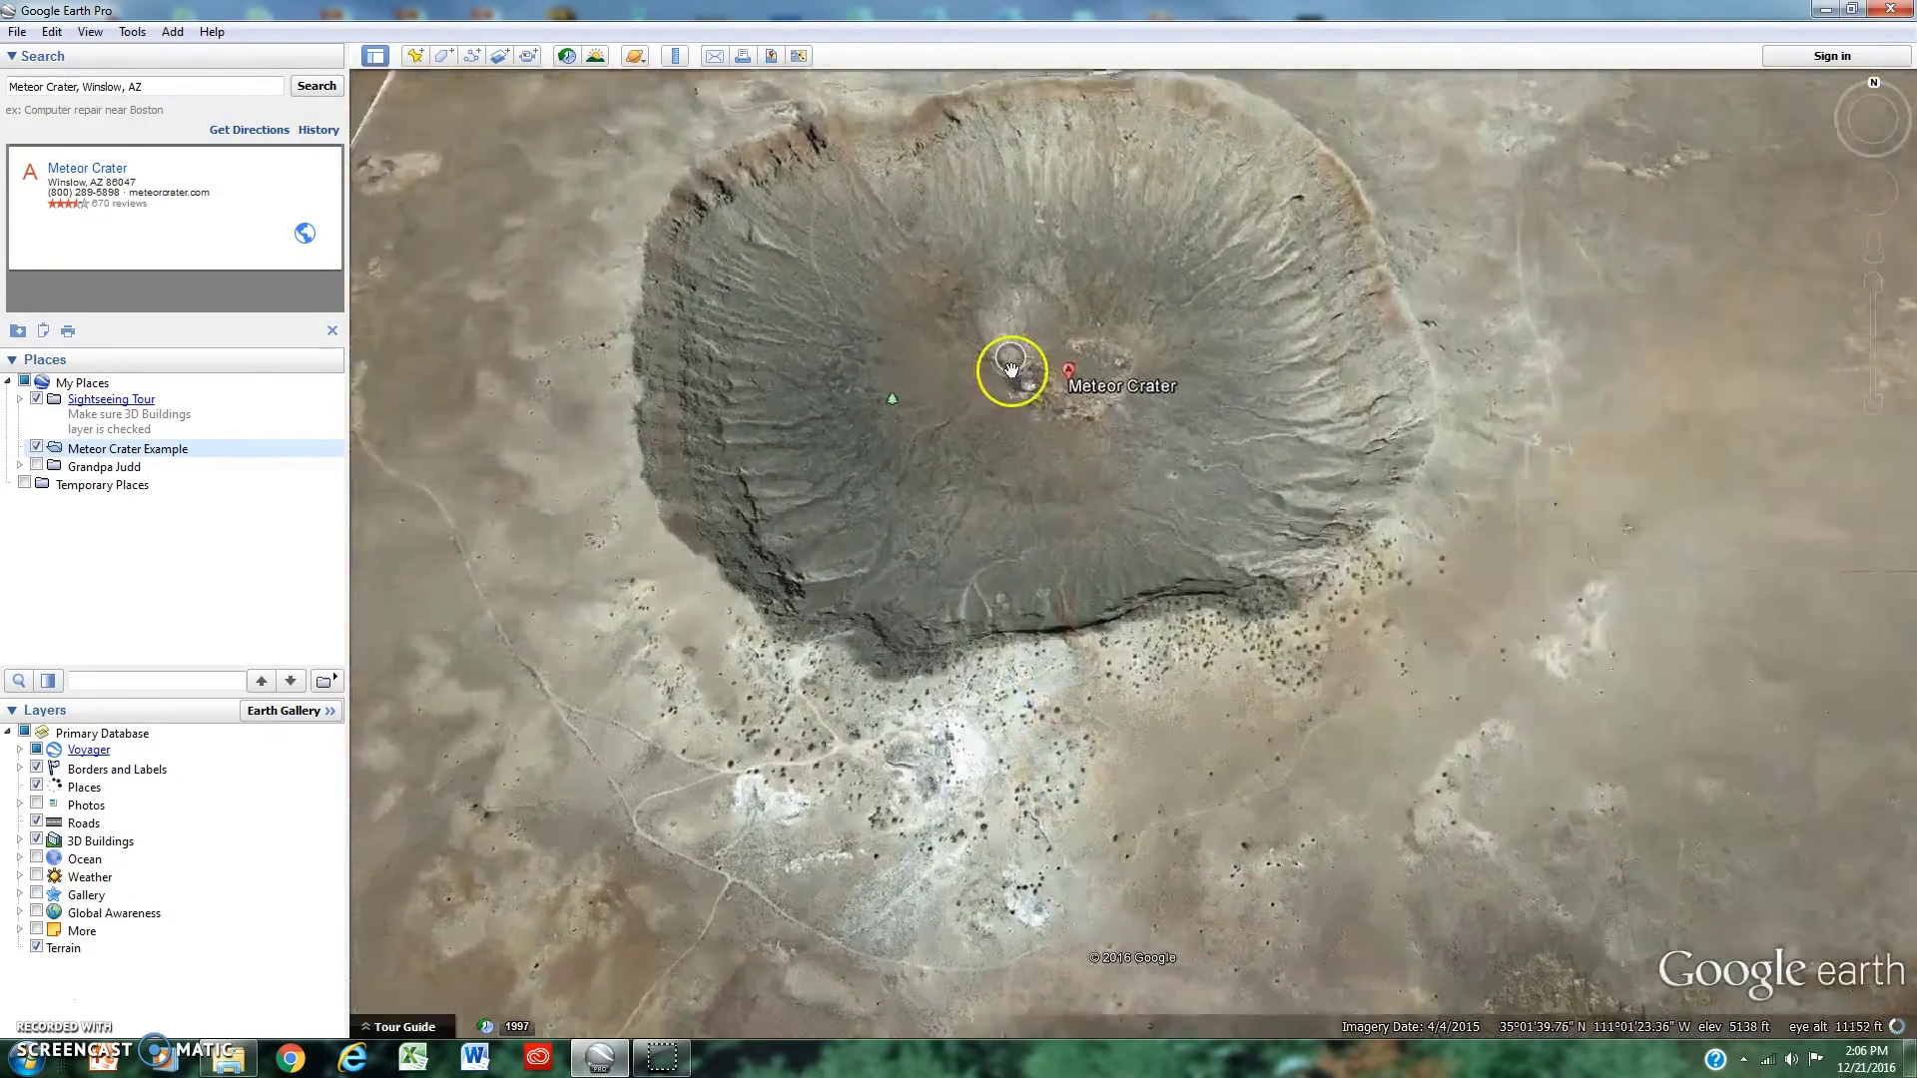
pyautogui.scroll(-5, 1010, 369)
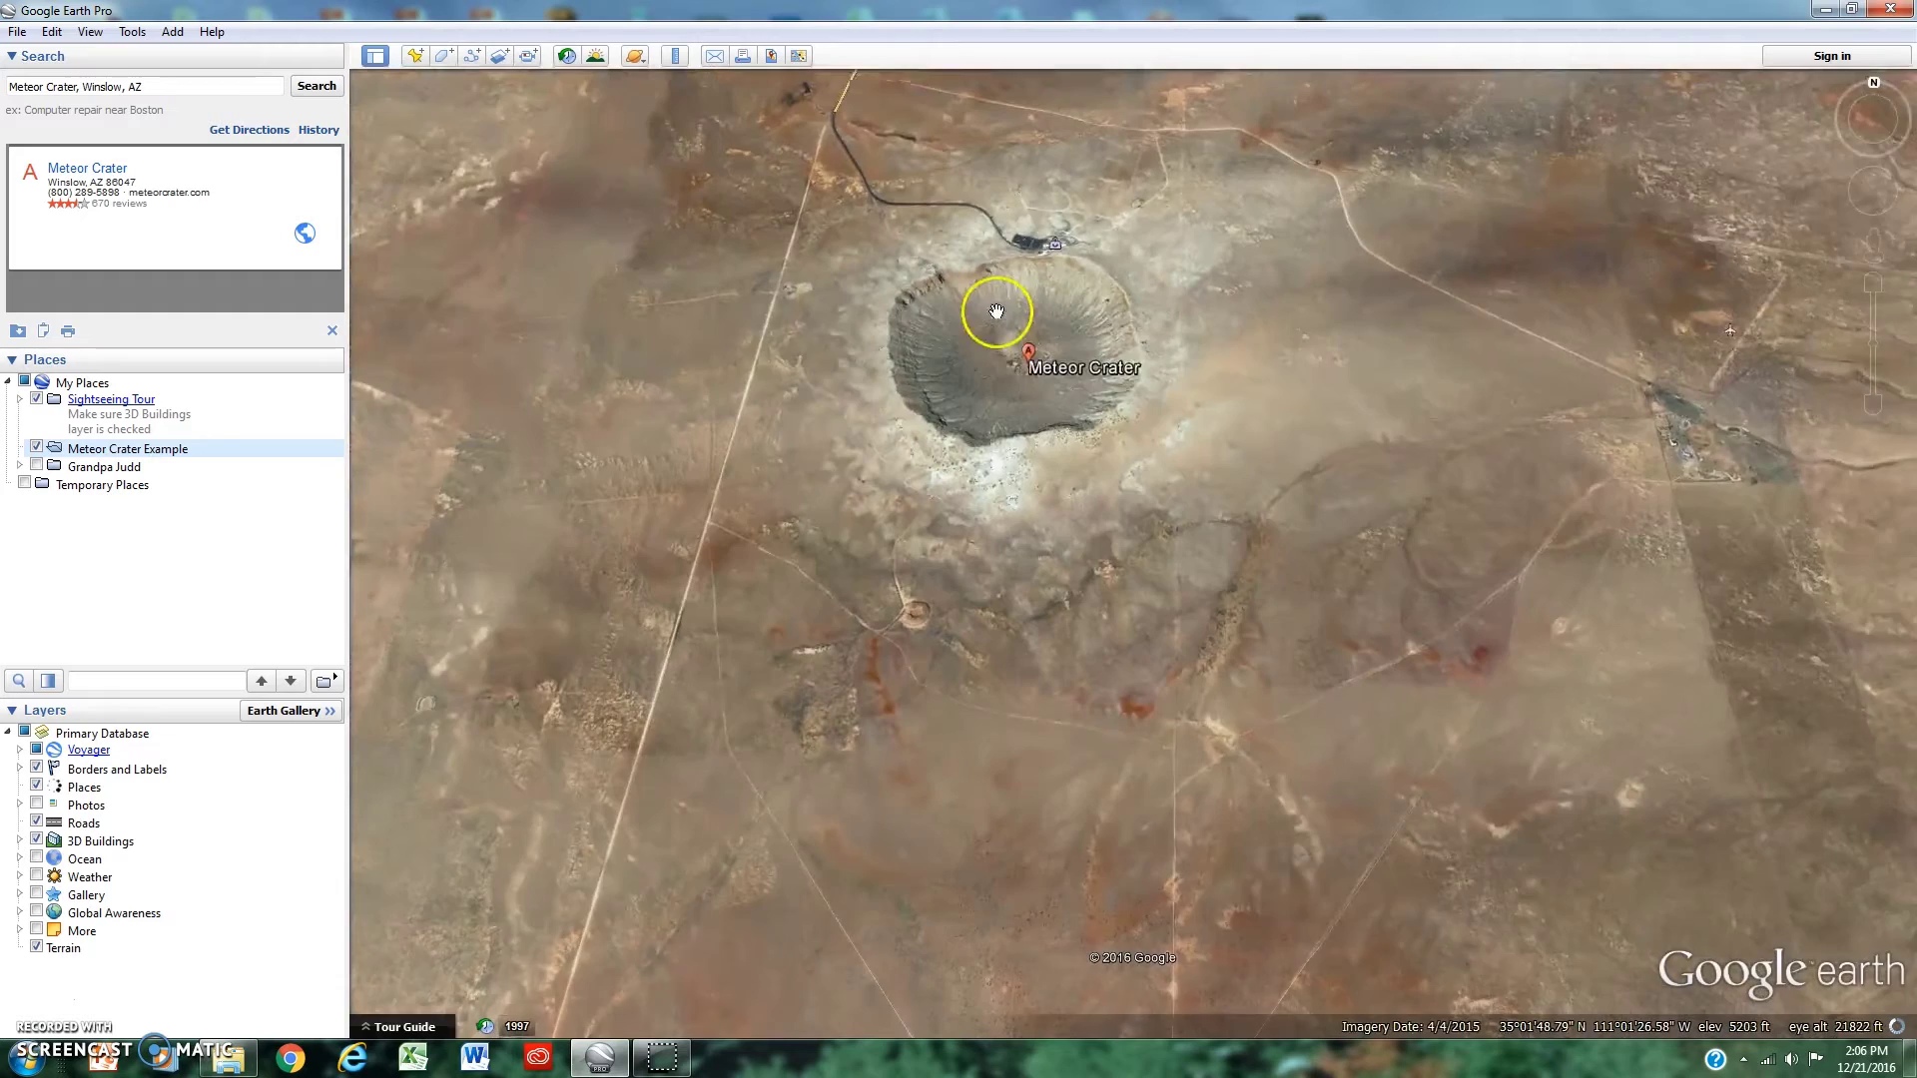
pyautogui.moveTo(996, 311); pyautogui.dragTo(1009, 425)
pyautogui.scroll(-2, 1006, 394)
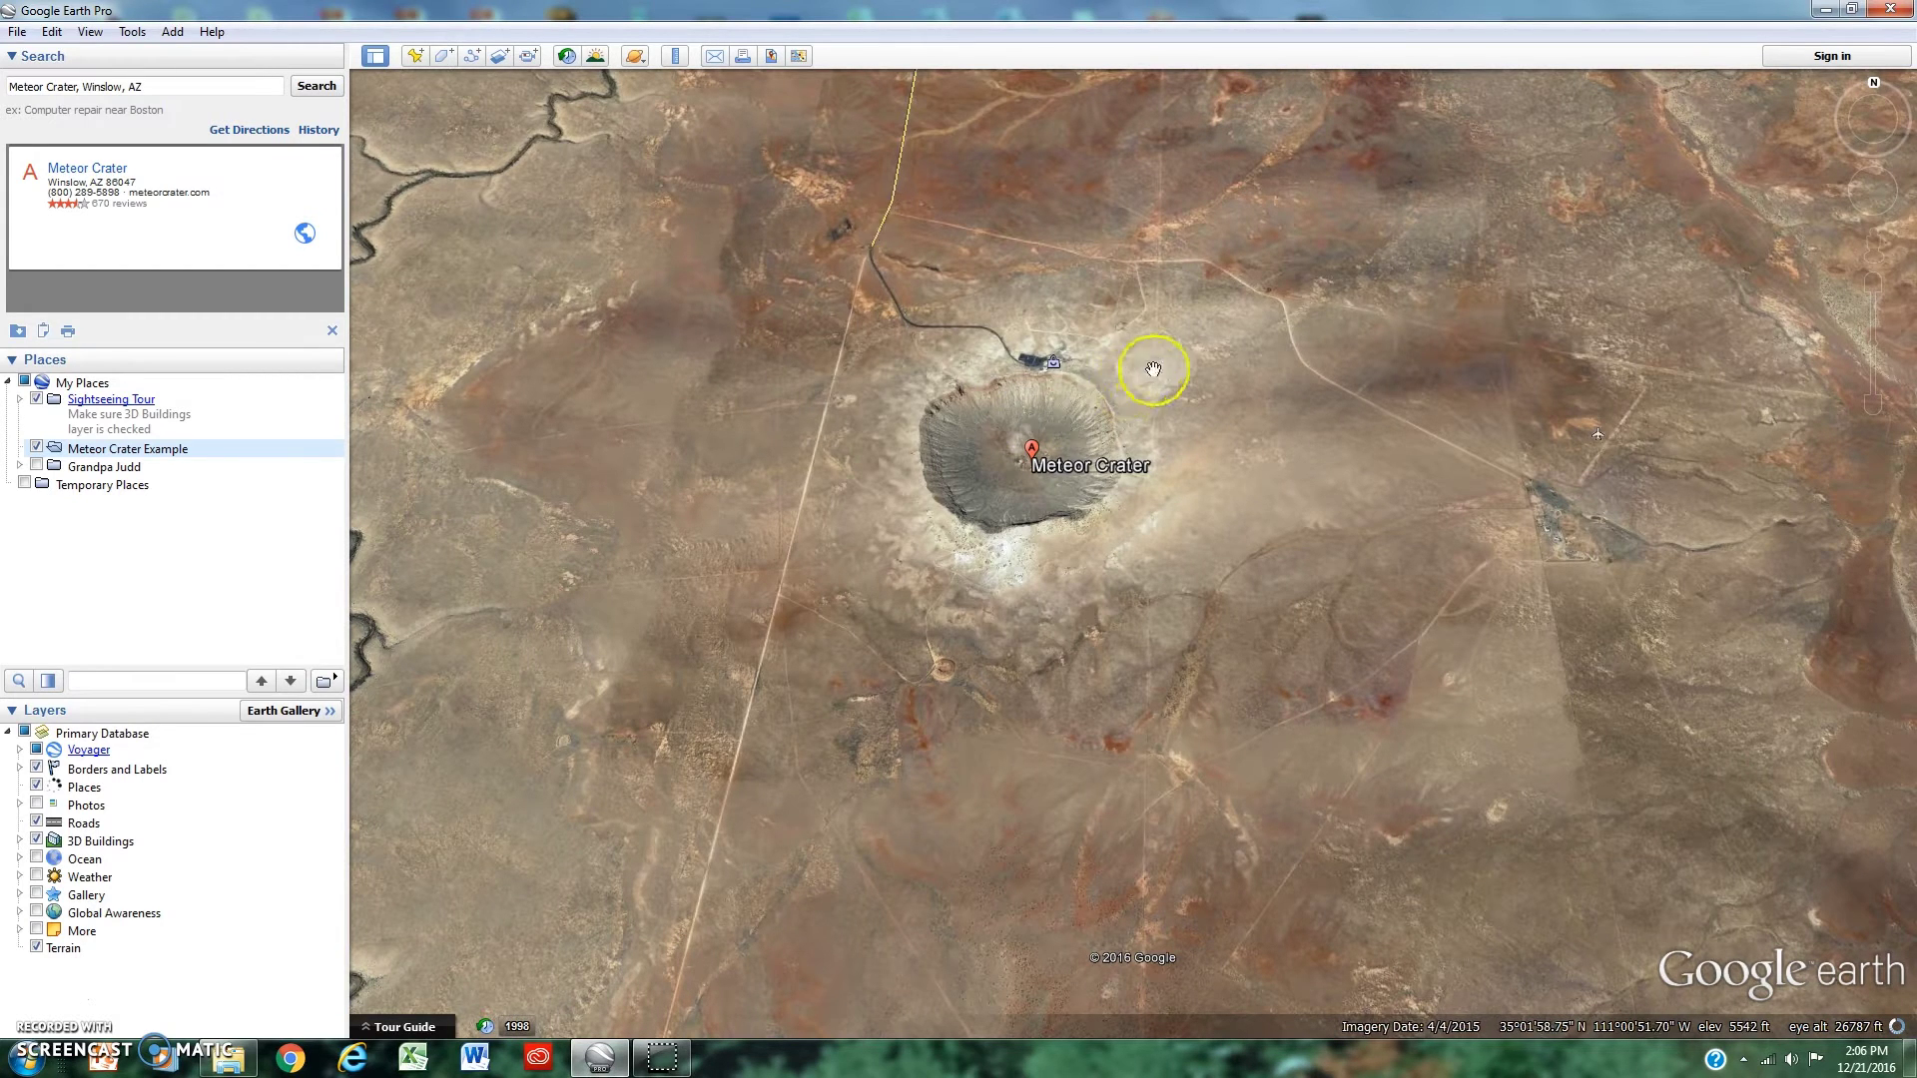
pyautogui.moveTo(1147, 372); pyautogui.dragTo(1140, 466)
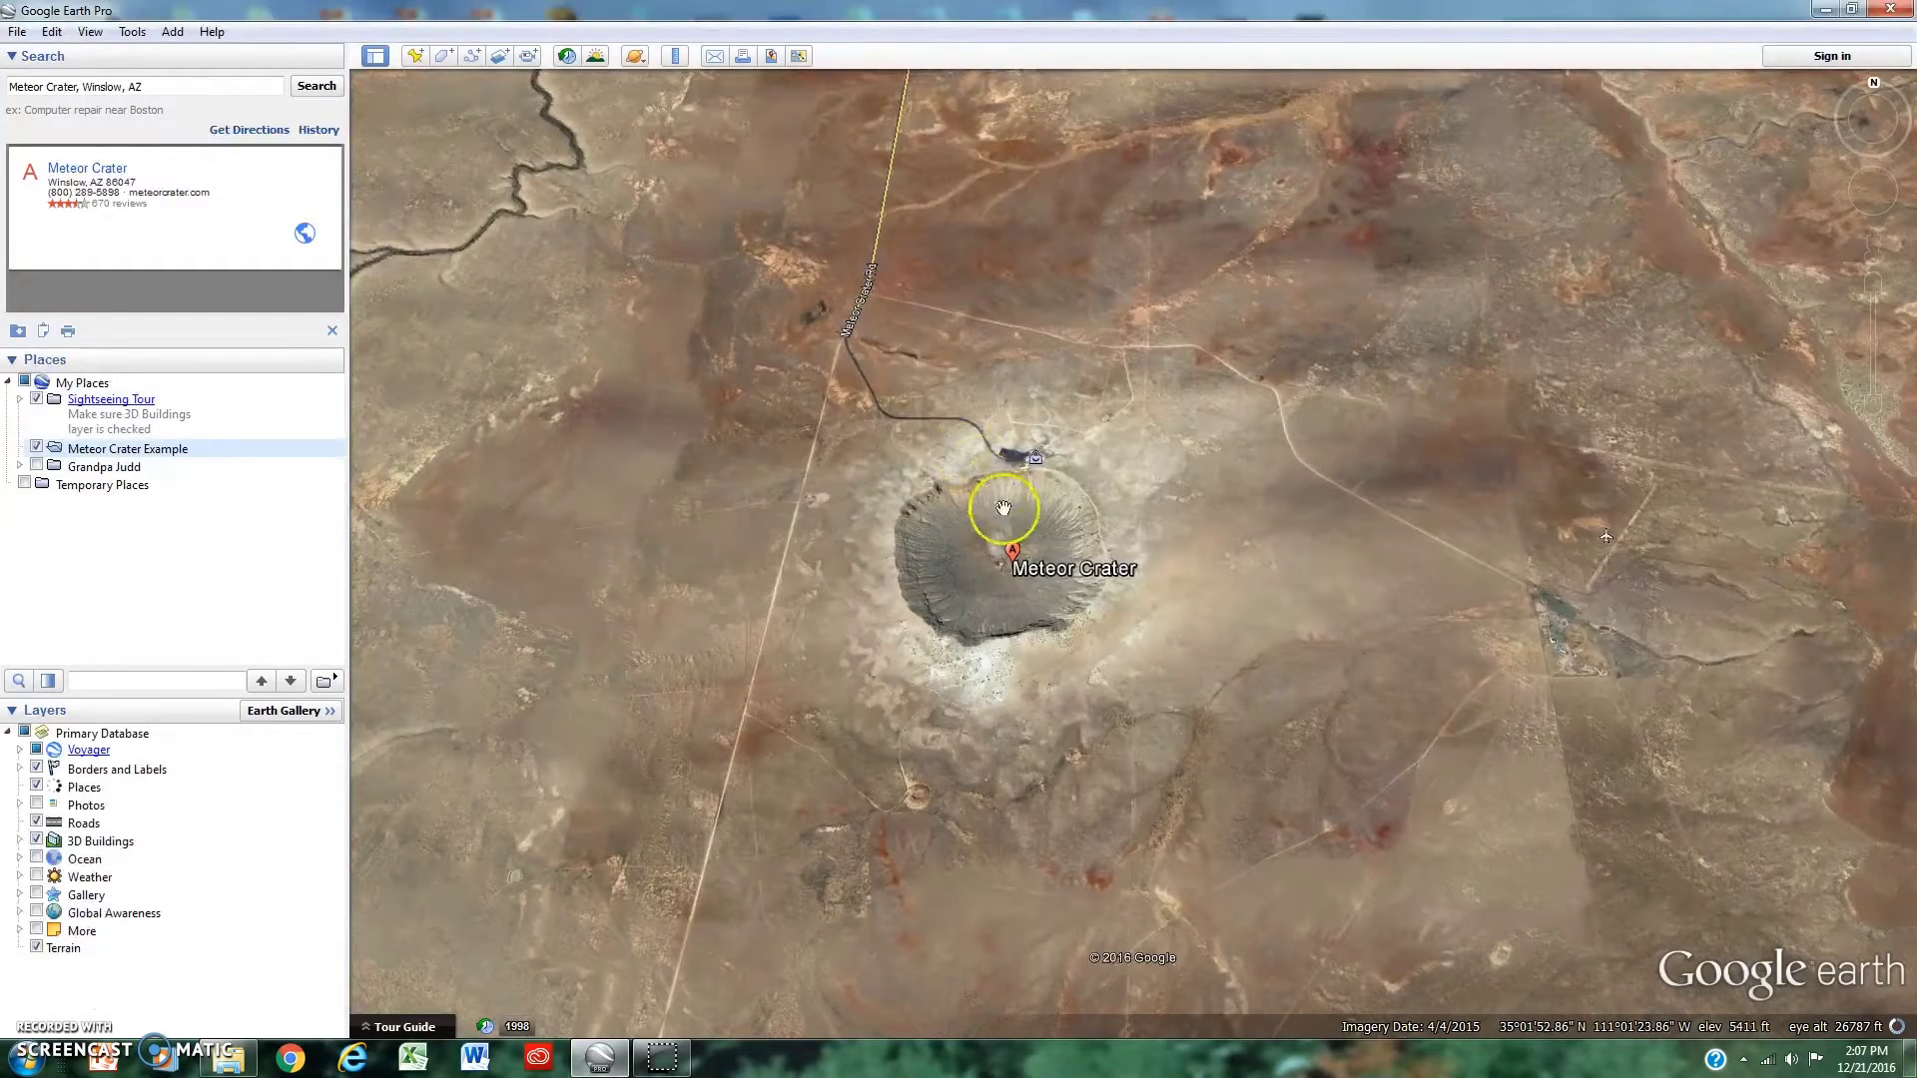
pyautogui.scroll(2, 996, 542)
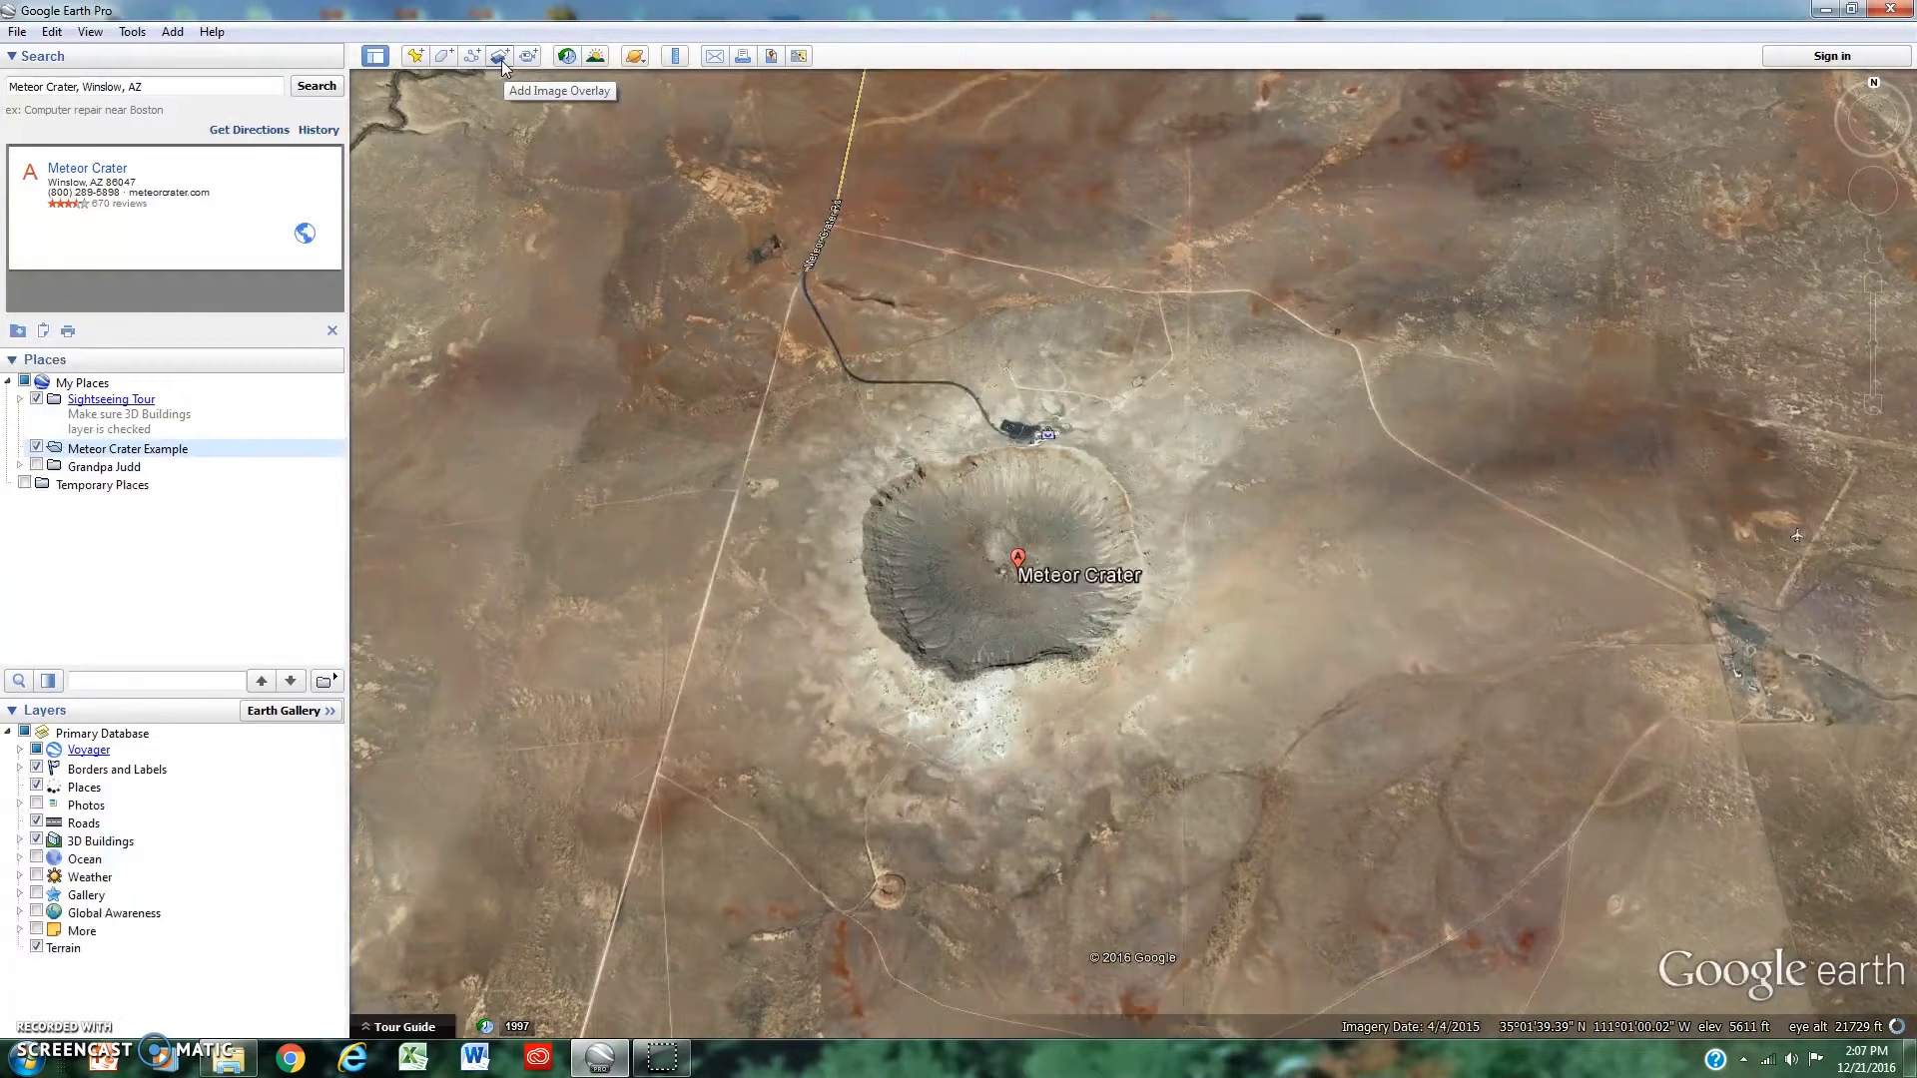
# Add an image overlay named Meteor Crater using the Crater.JPG contour map
pyautogui.click(499, 57)
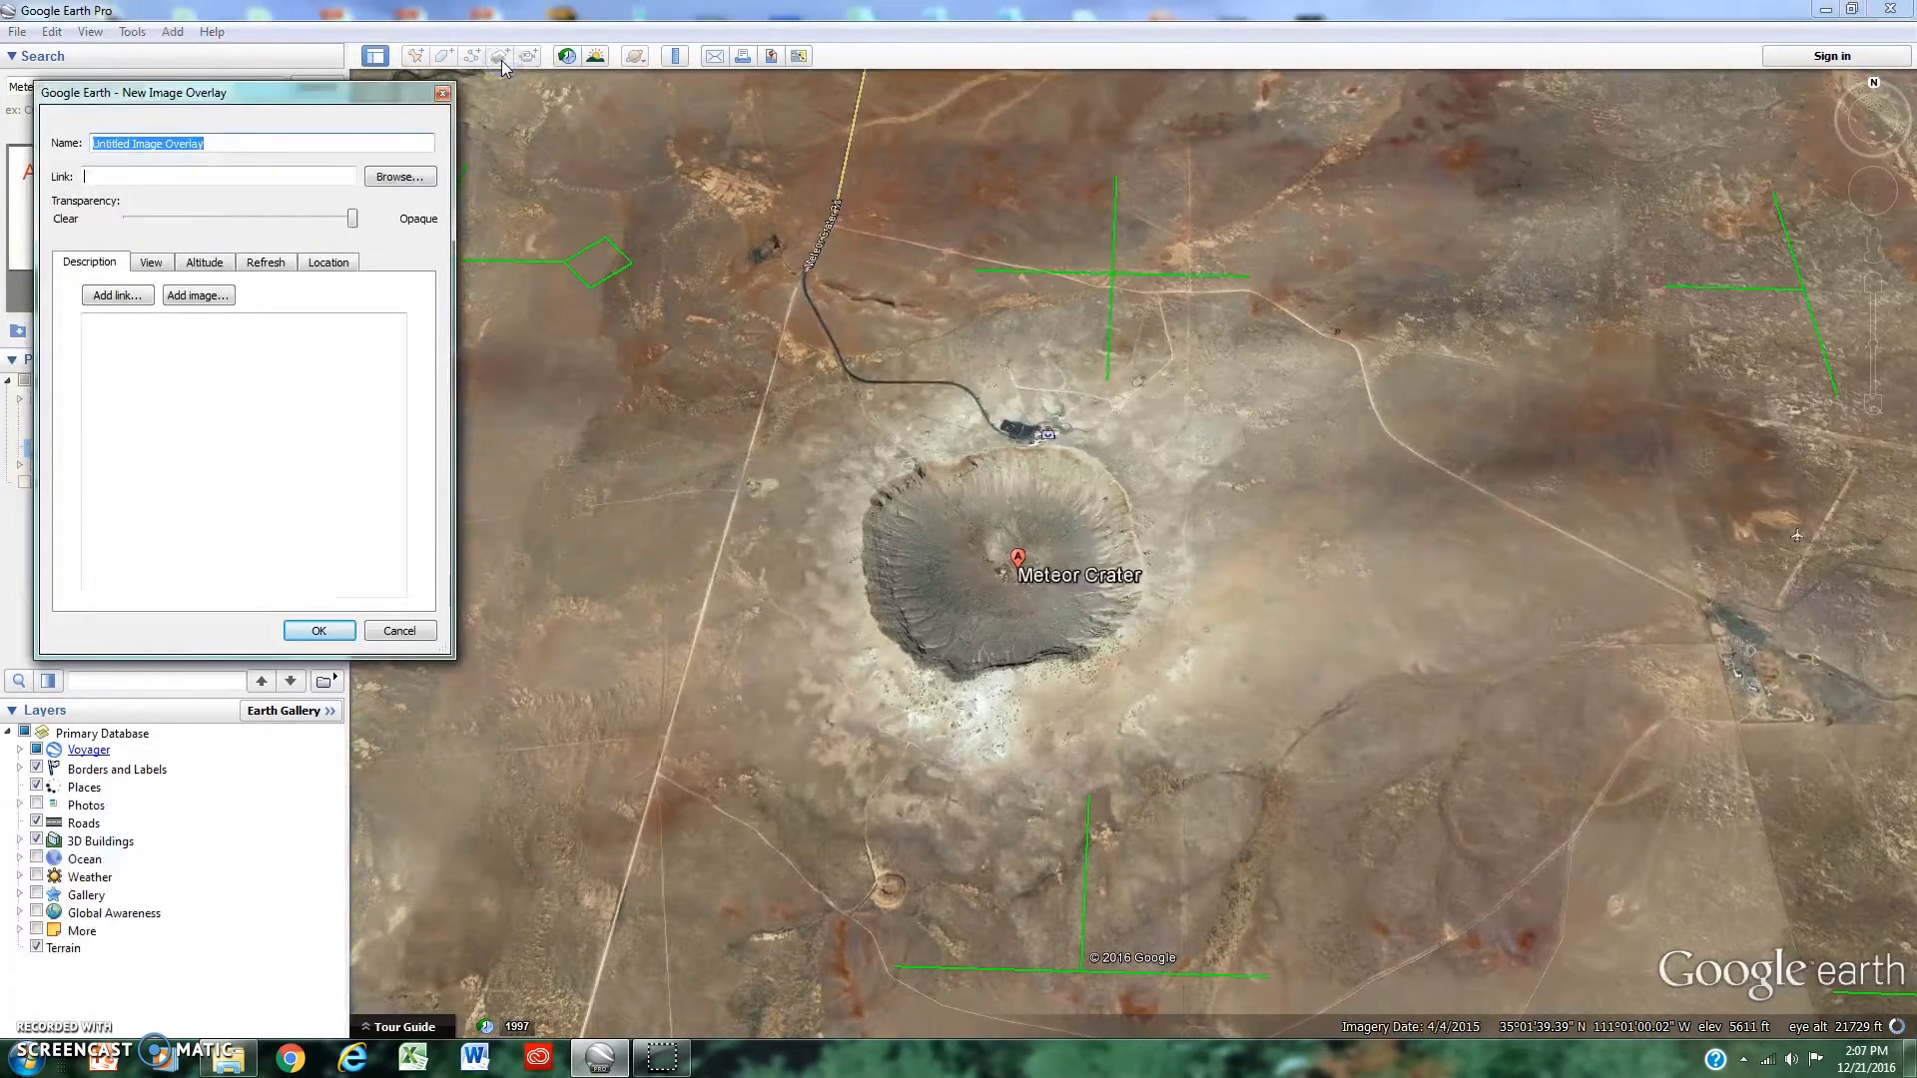
pyautogui.write('Meteor Crater')
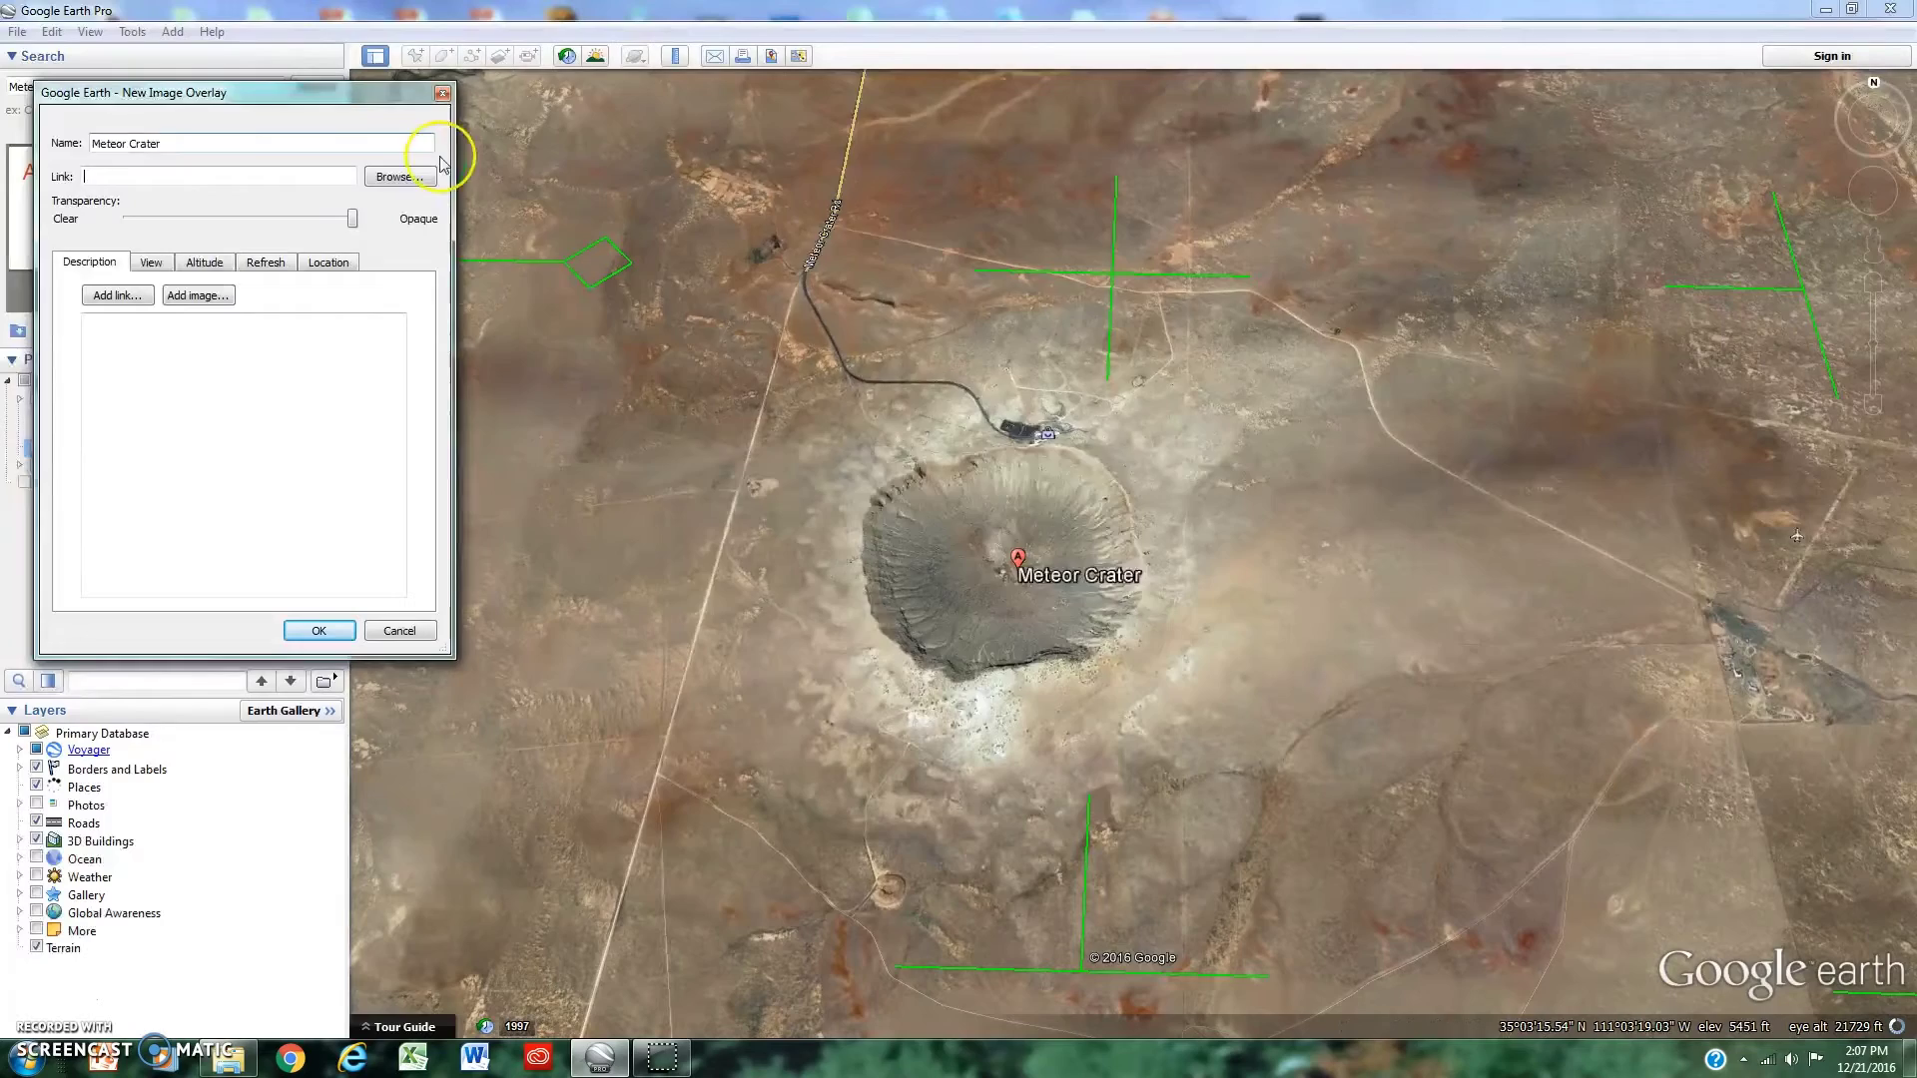
pyautogui.click(399, 176)
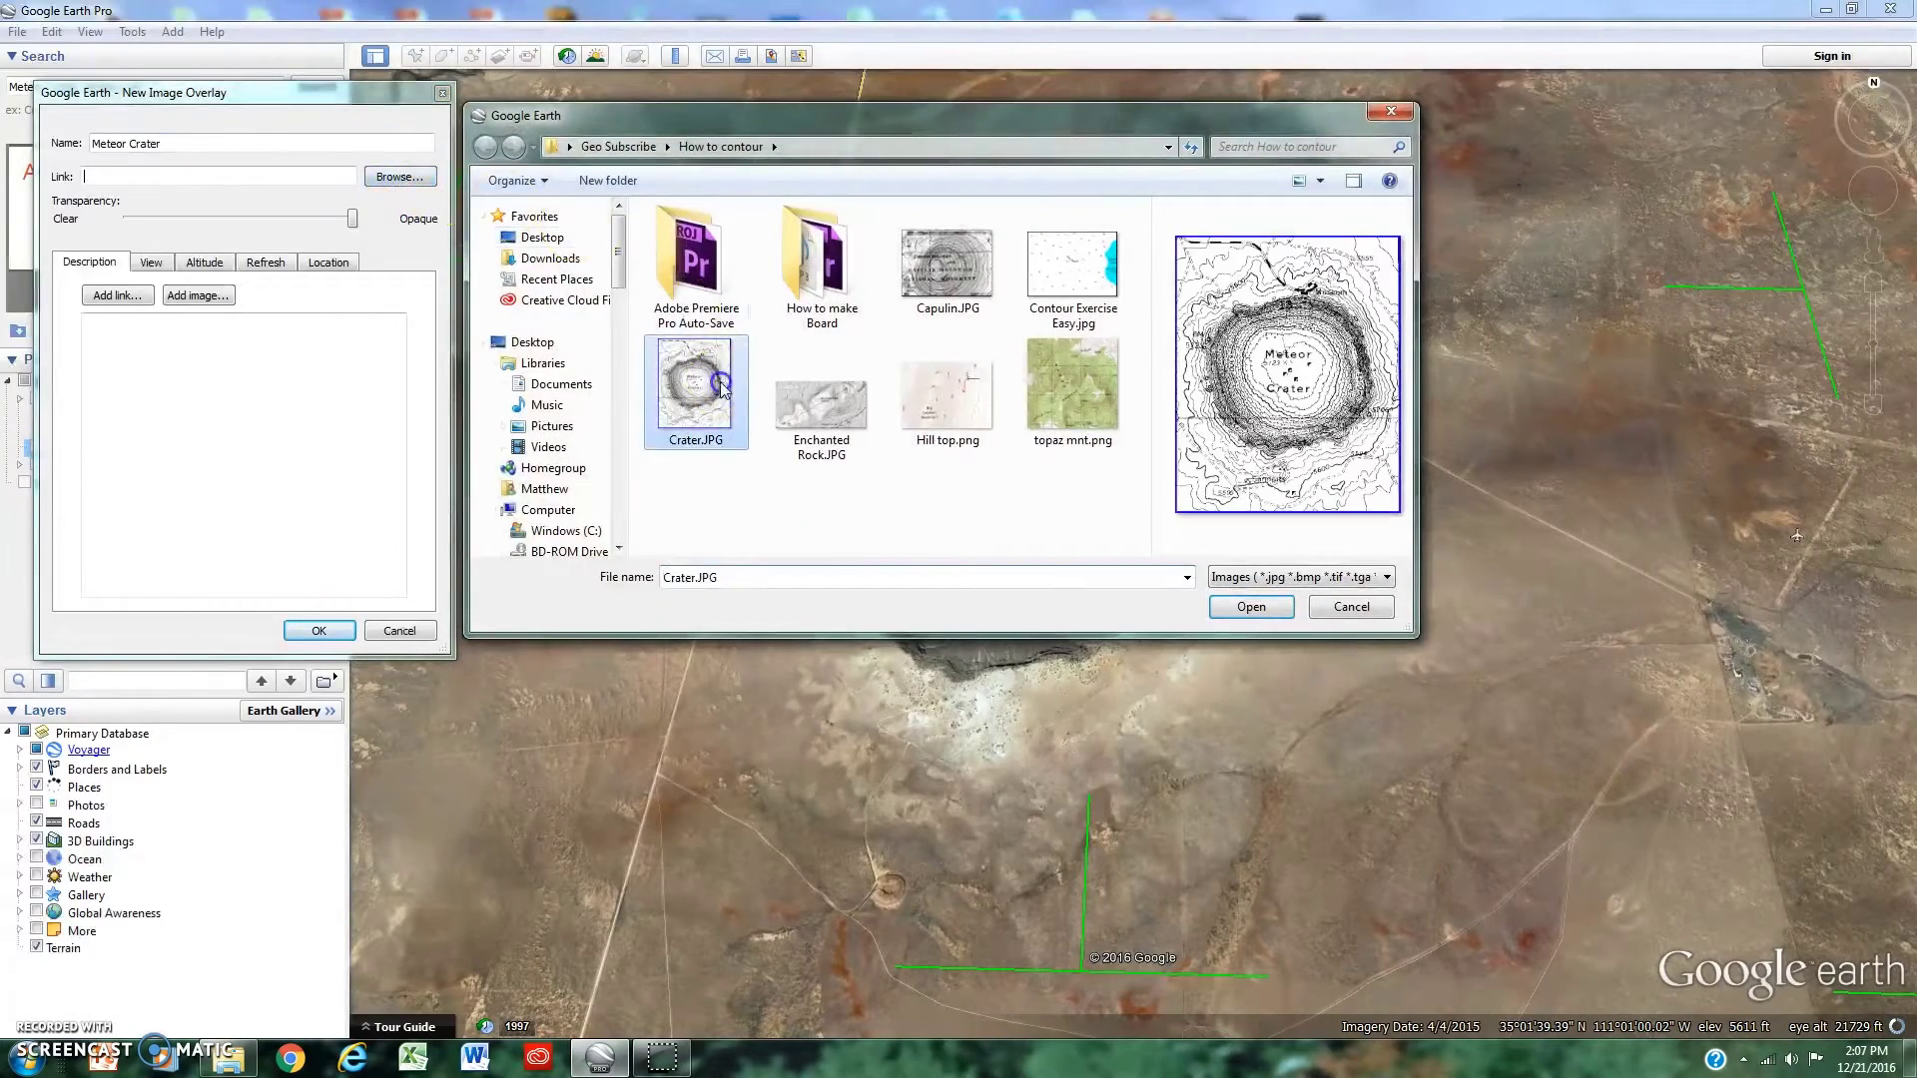
pyautogui.click(1252, 605)
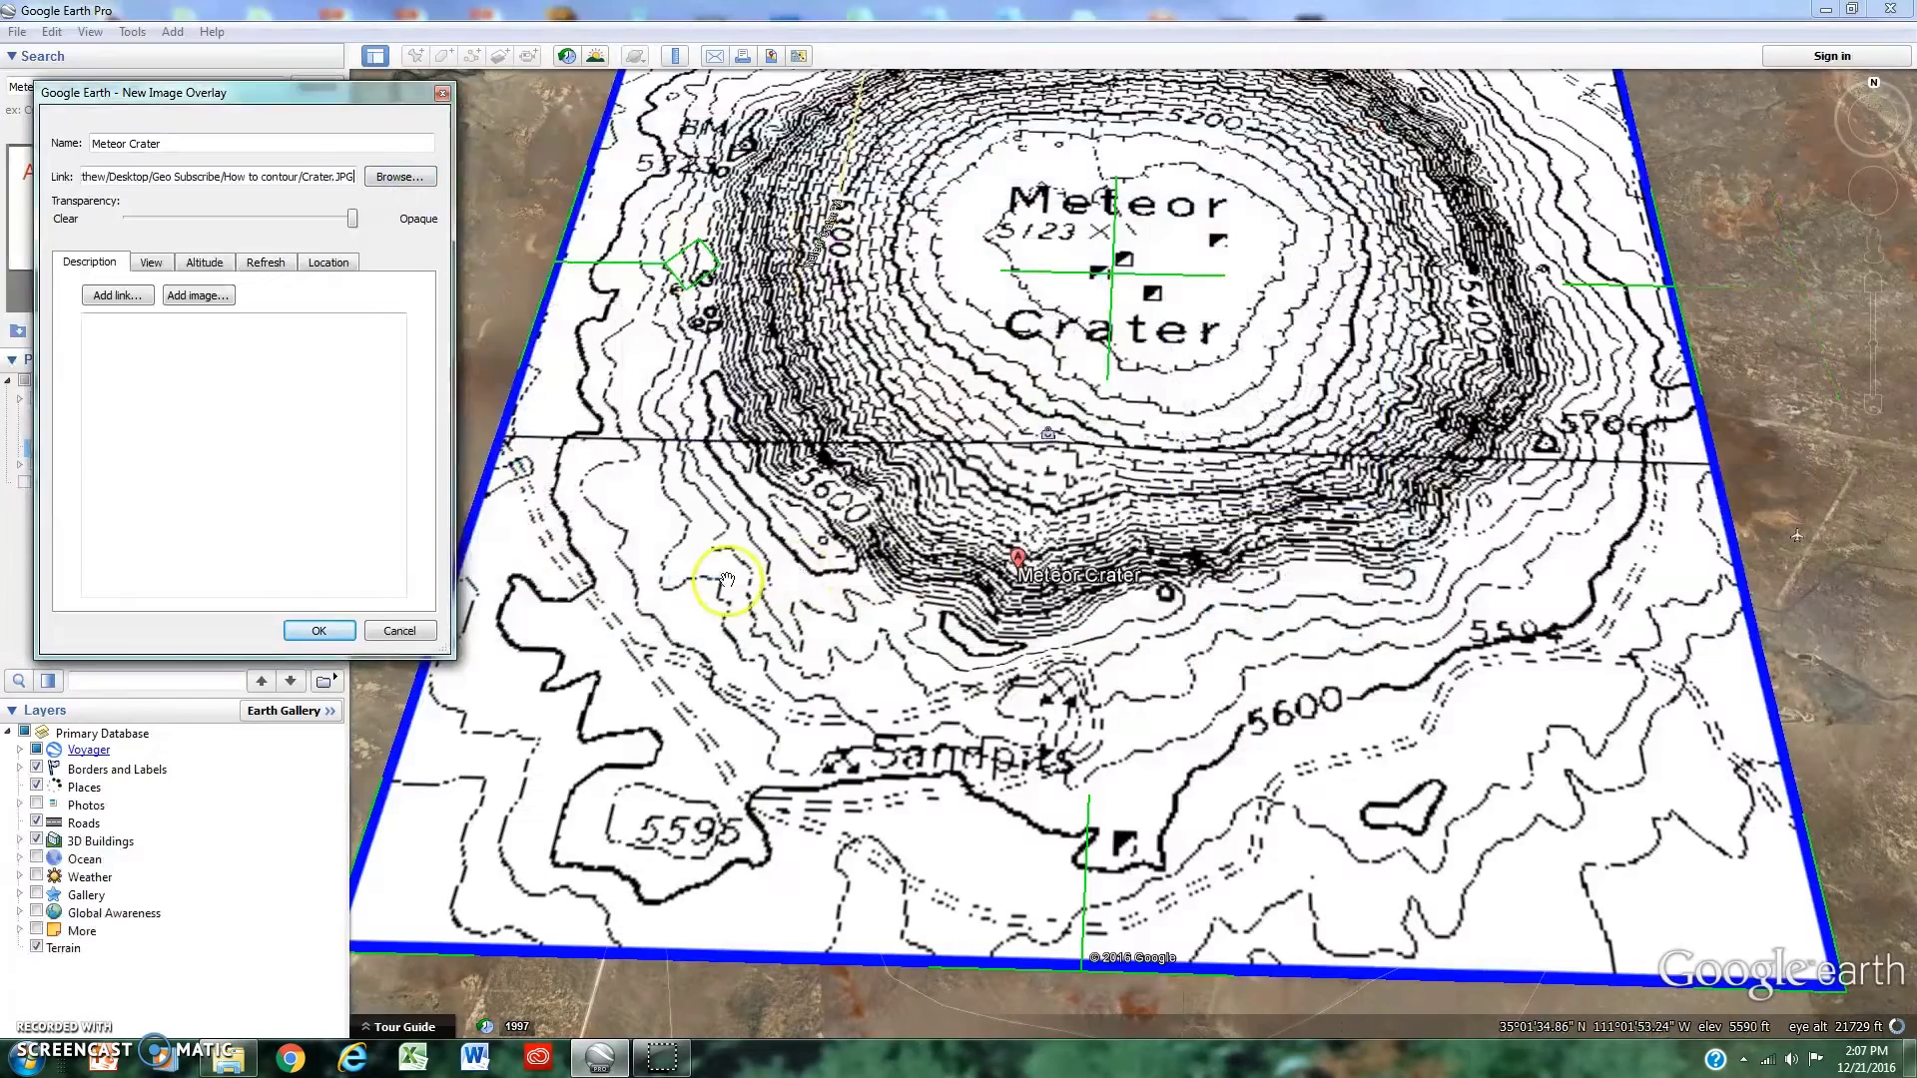
pyautogui.scroll(-3, 1231, 446)
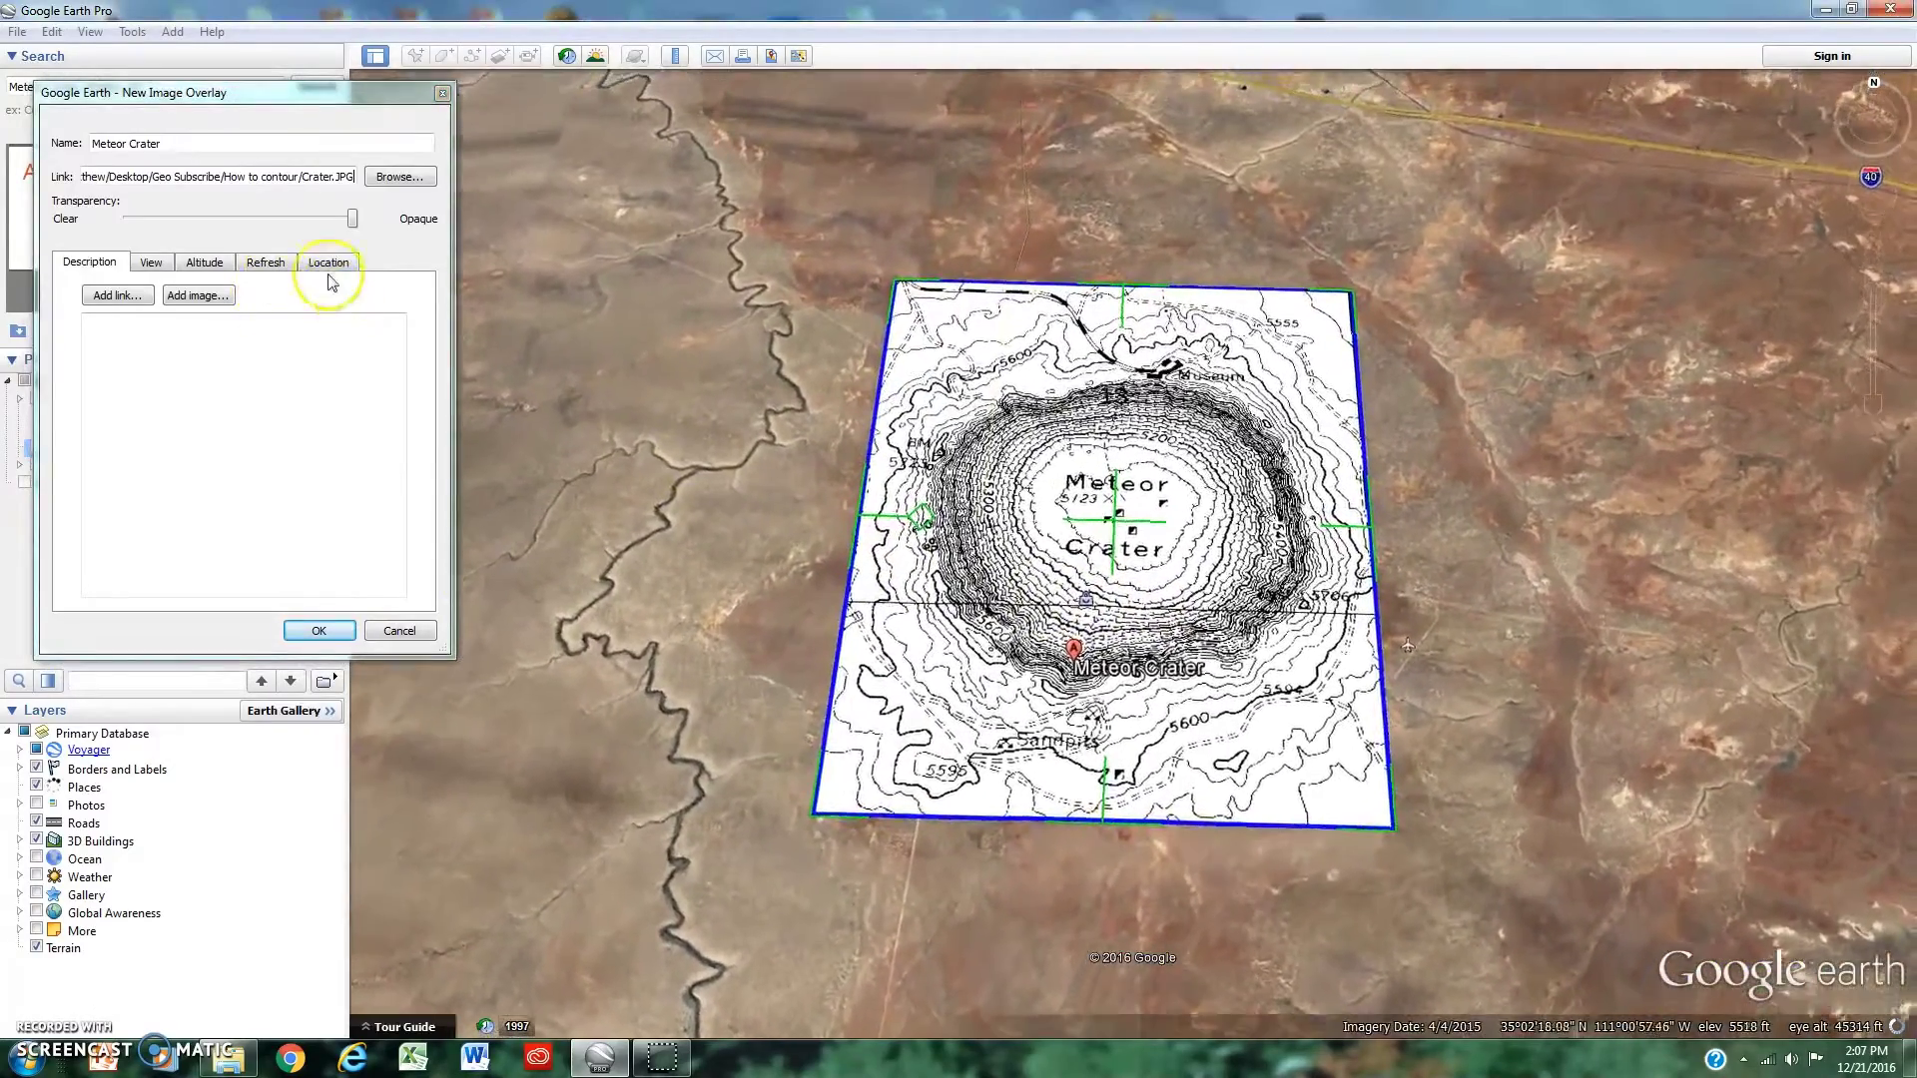
# Make the contour map overlay semi-transparent and shift it slightly west over the terrain
pyautogui.moveTo(351, 218); pyautogui.dragTo(193, 218)
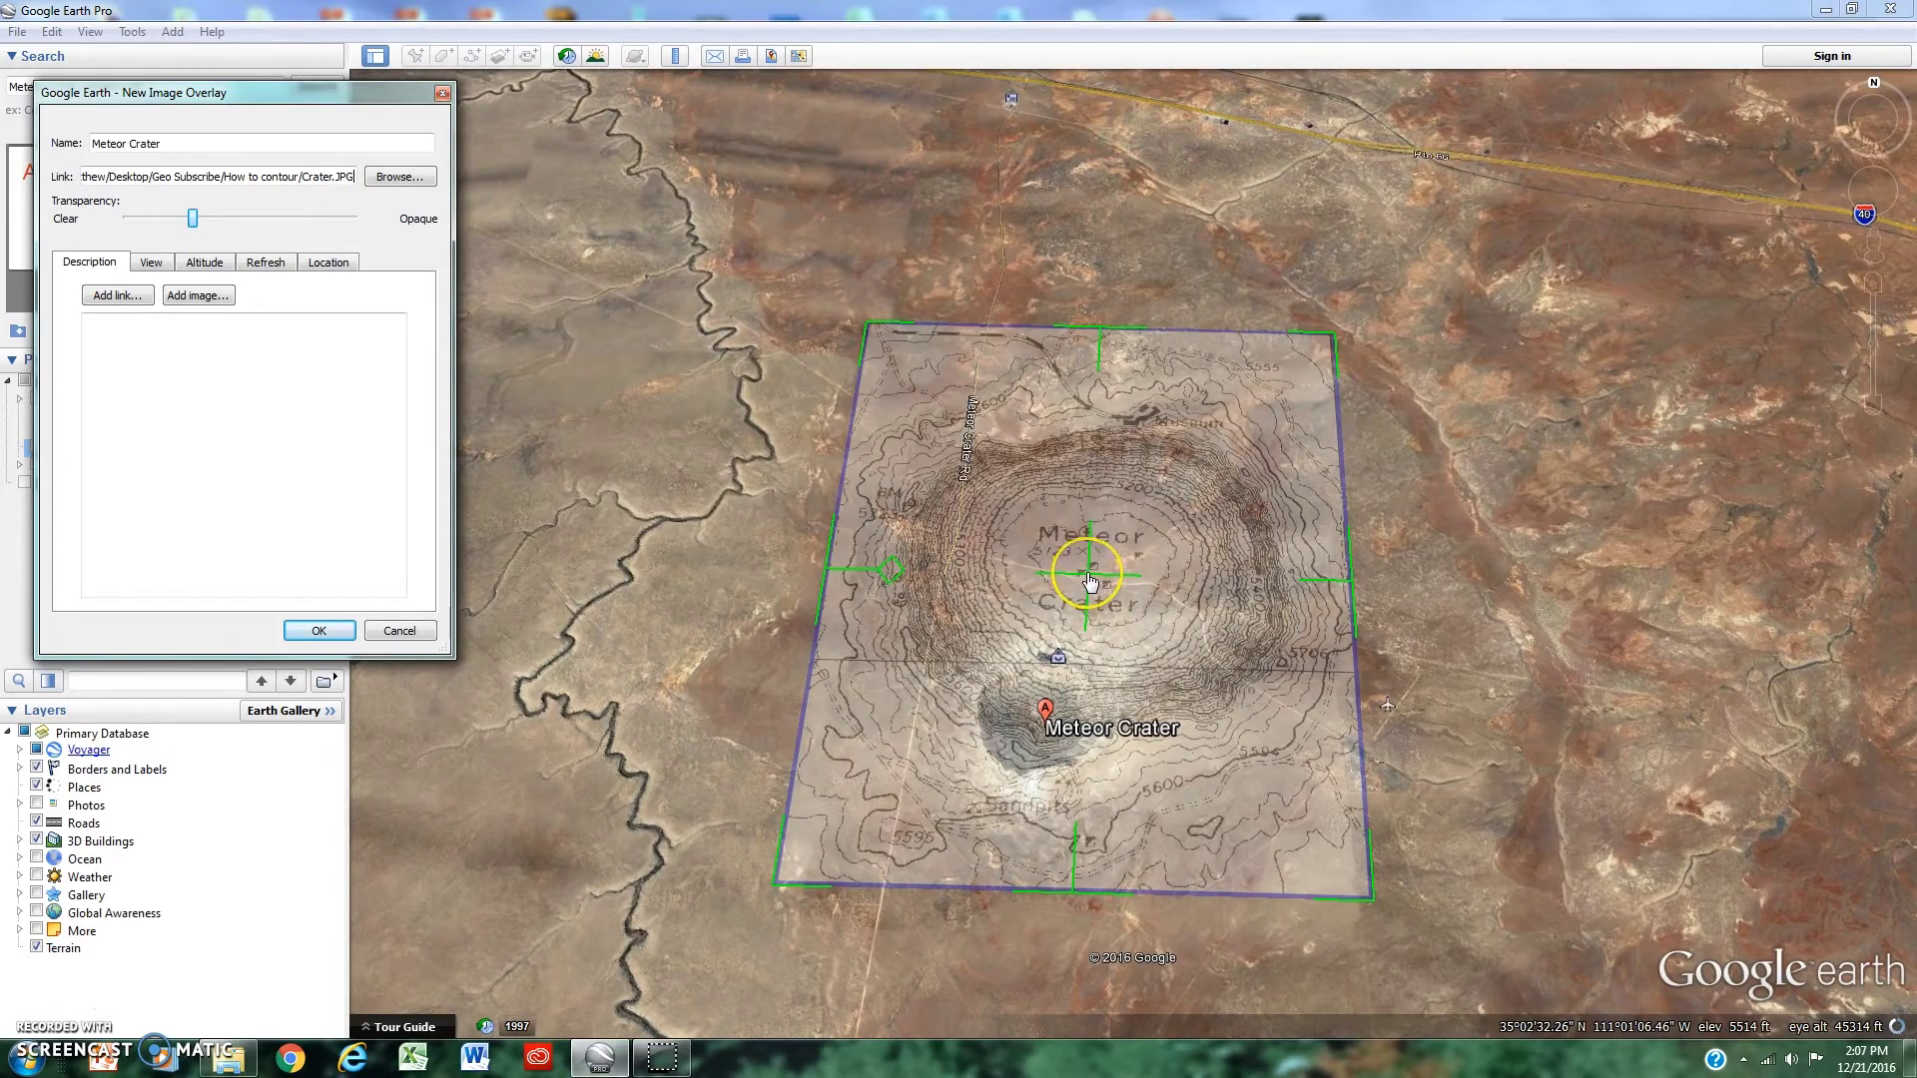
pyautogui.moveTo(1089, 582); pyautogui.dragTo(1028, 599)
pyautogui.click(835, 597)
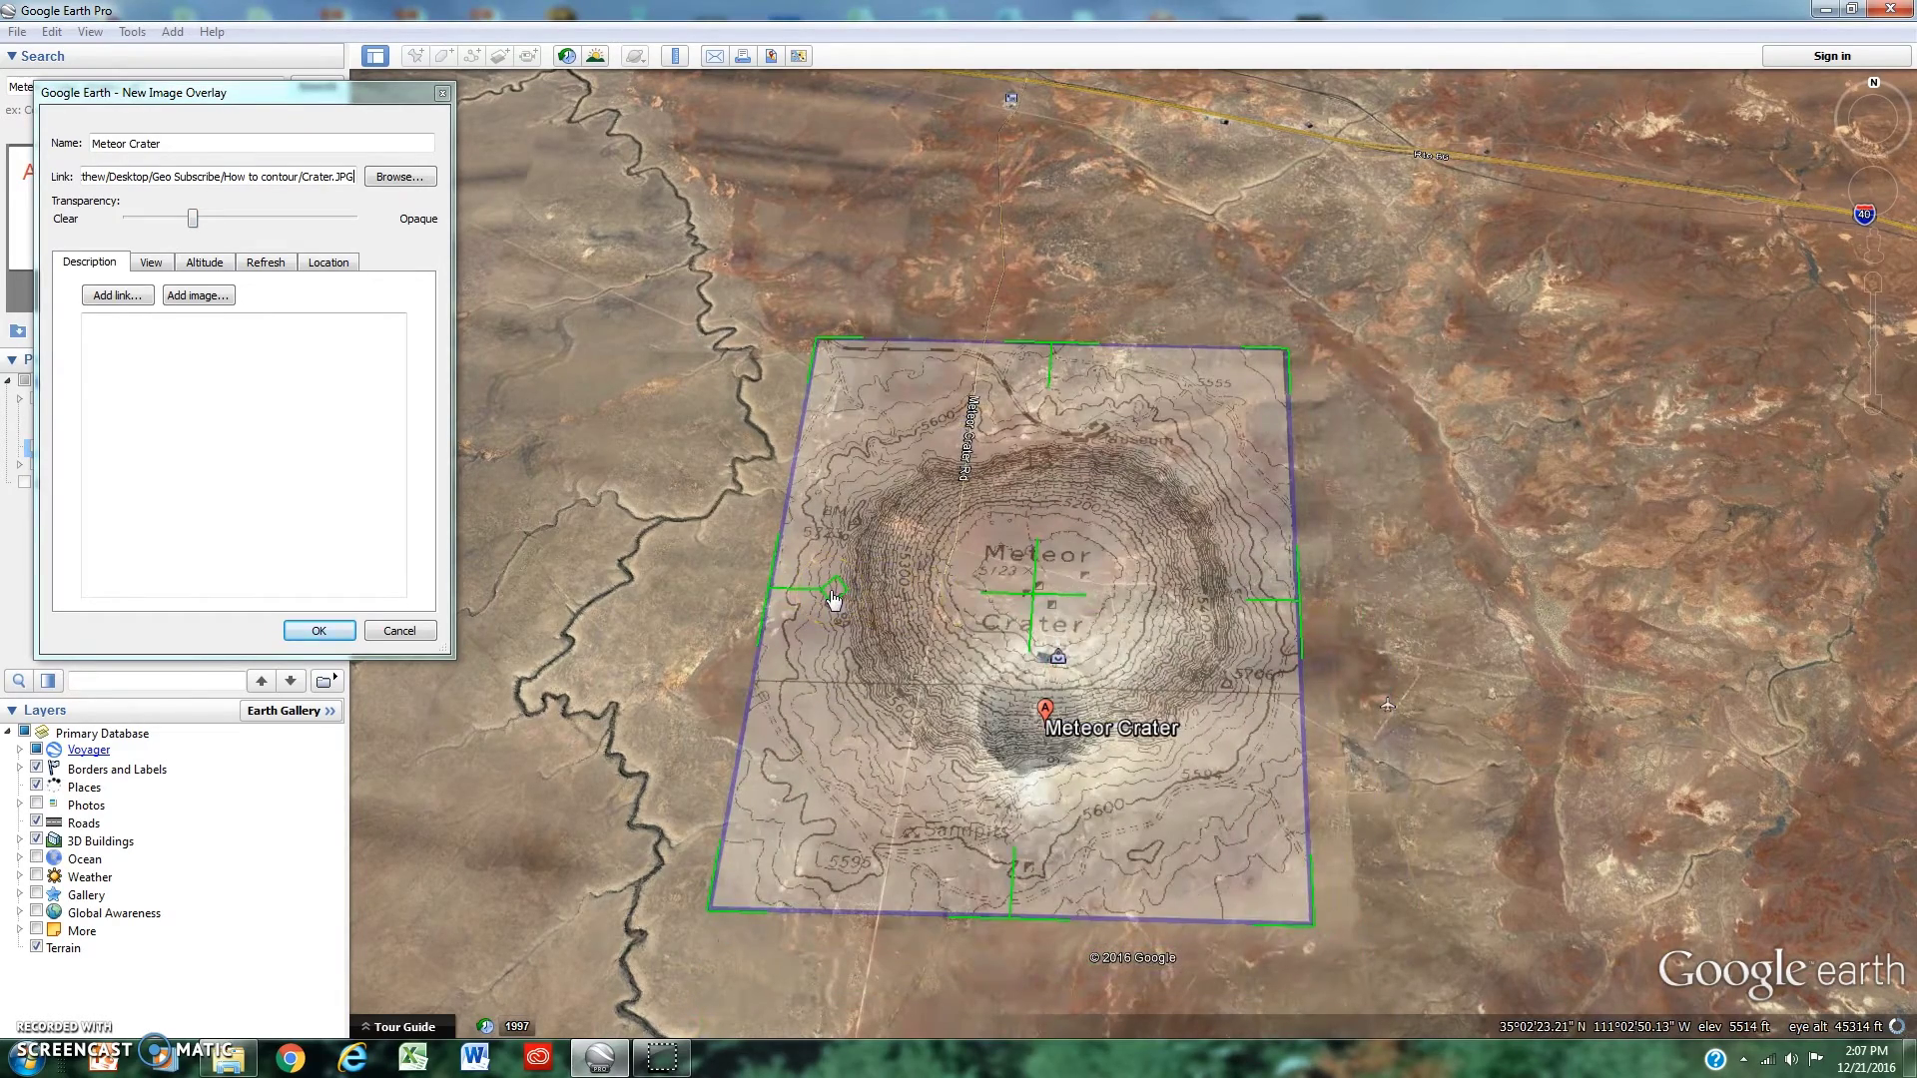
pyautogui.moveTo(833, 595)
pyautogui.mouseDown()
pyautogui.moveTo(868, 518)
pyautogui.moveTo(847, 548)
pyautogui.moveTo(860, 631)
pyautogui.moveTo(839, 534)
pyautogui.moveTo(834, 594)
pyautogui.mouseUp()
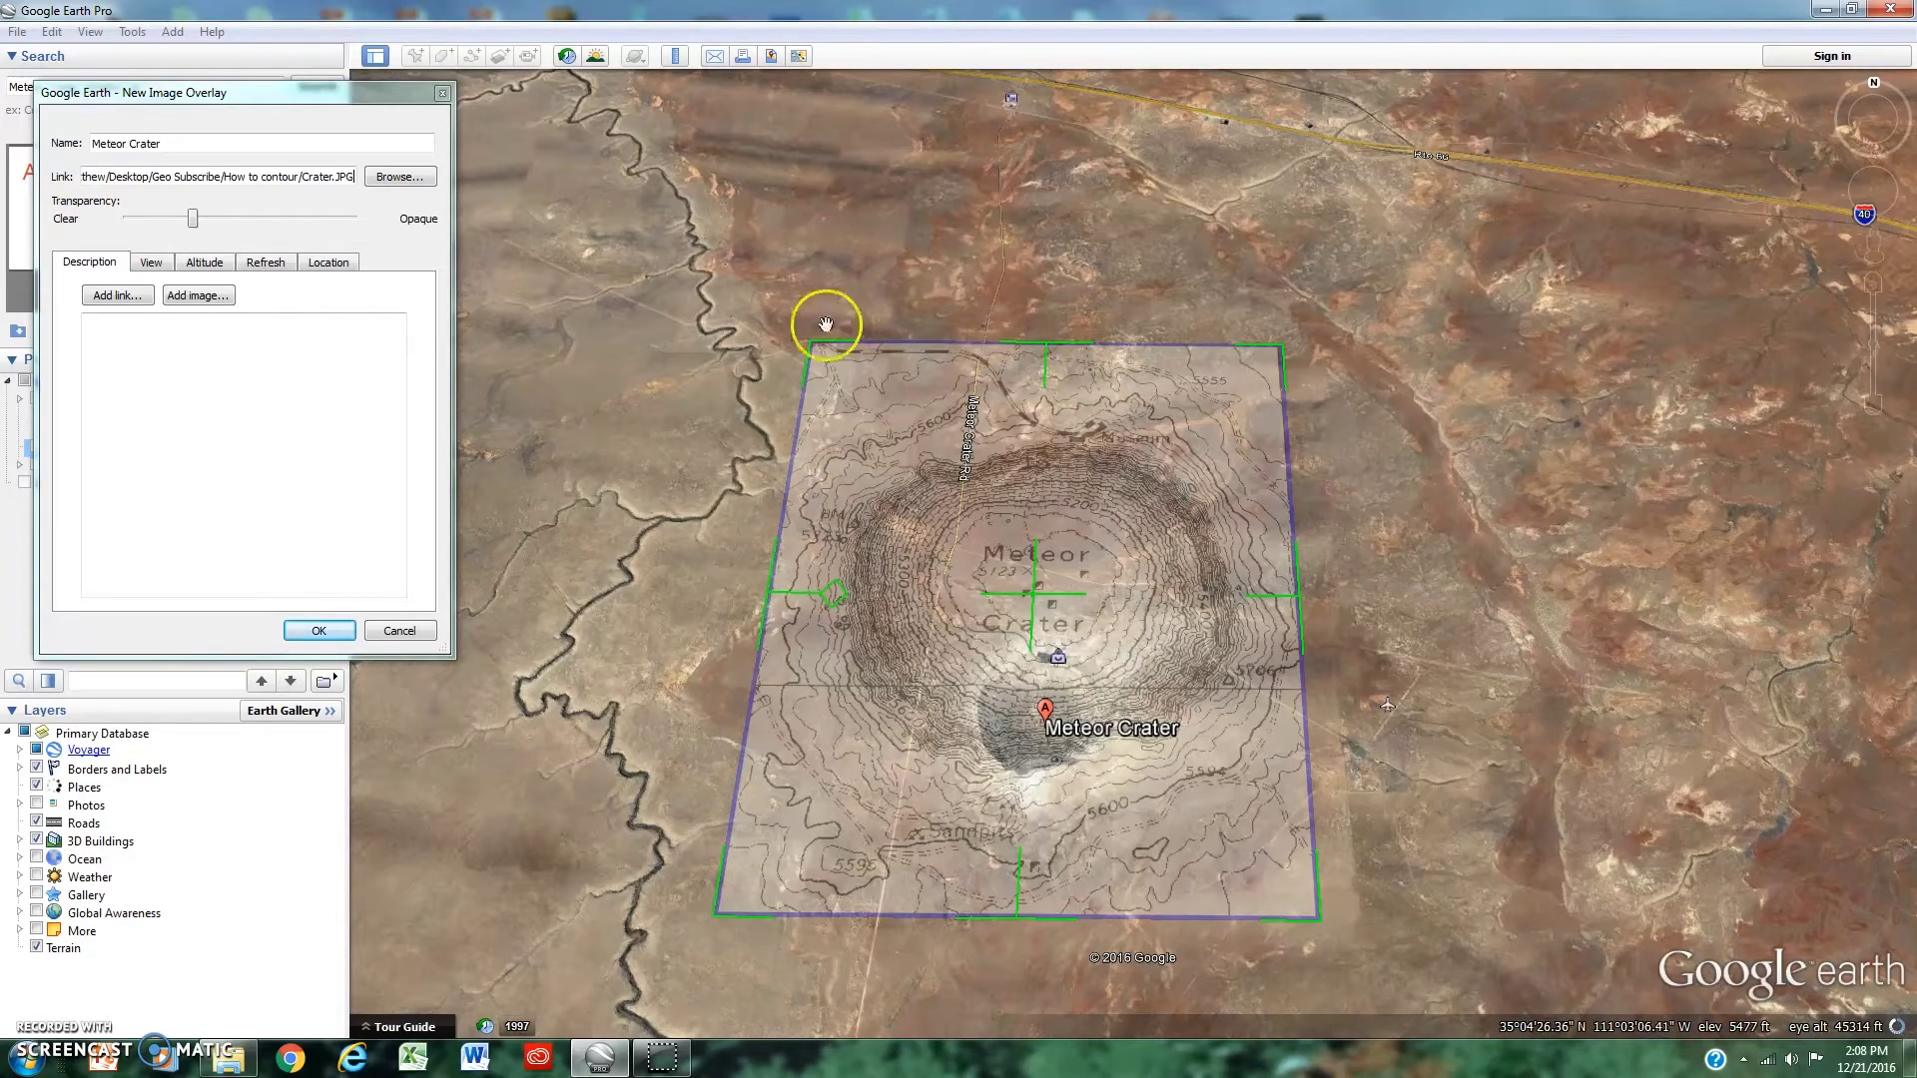
# Shrink the overlay to roughly the crater's size and centre it on Meteor Crater
pyautogui.moveTo(811, 342); pyautogui.dragTo(1148, 747)
pyautogui.click(1228, 812)
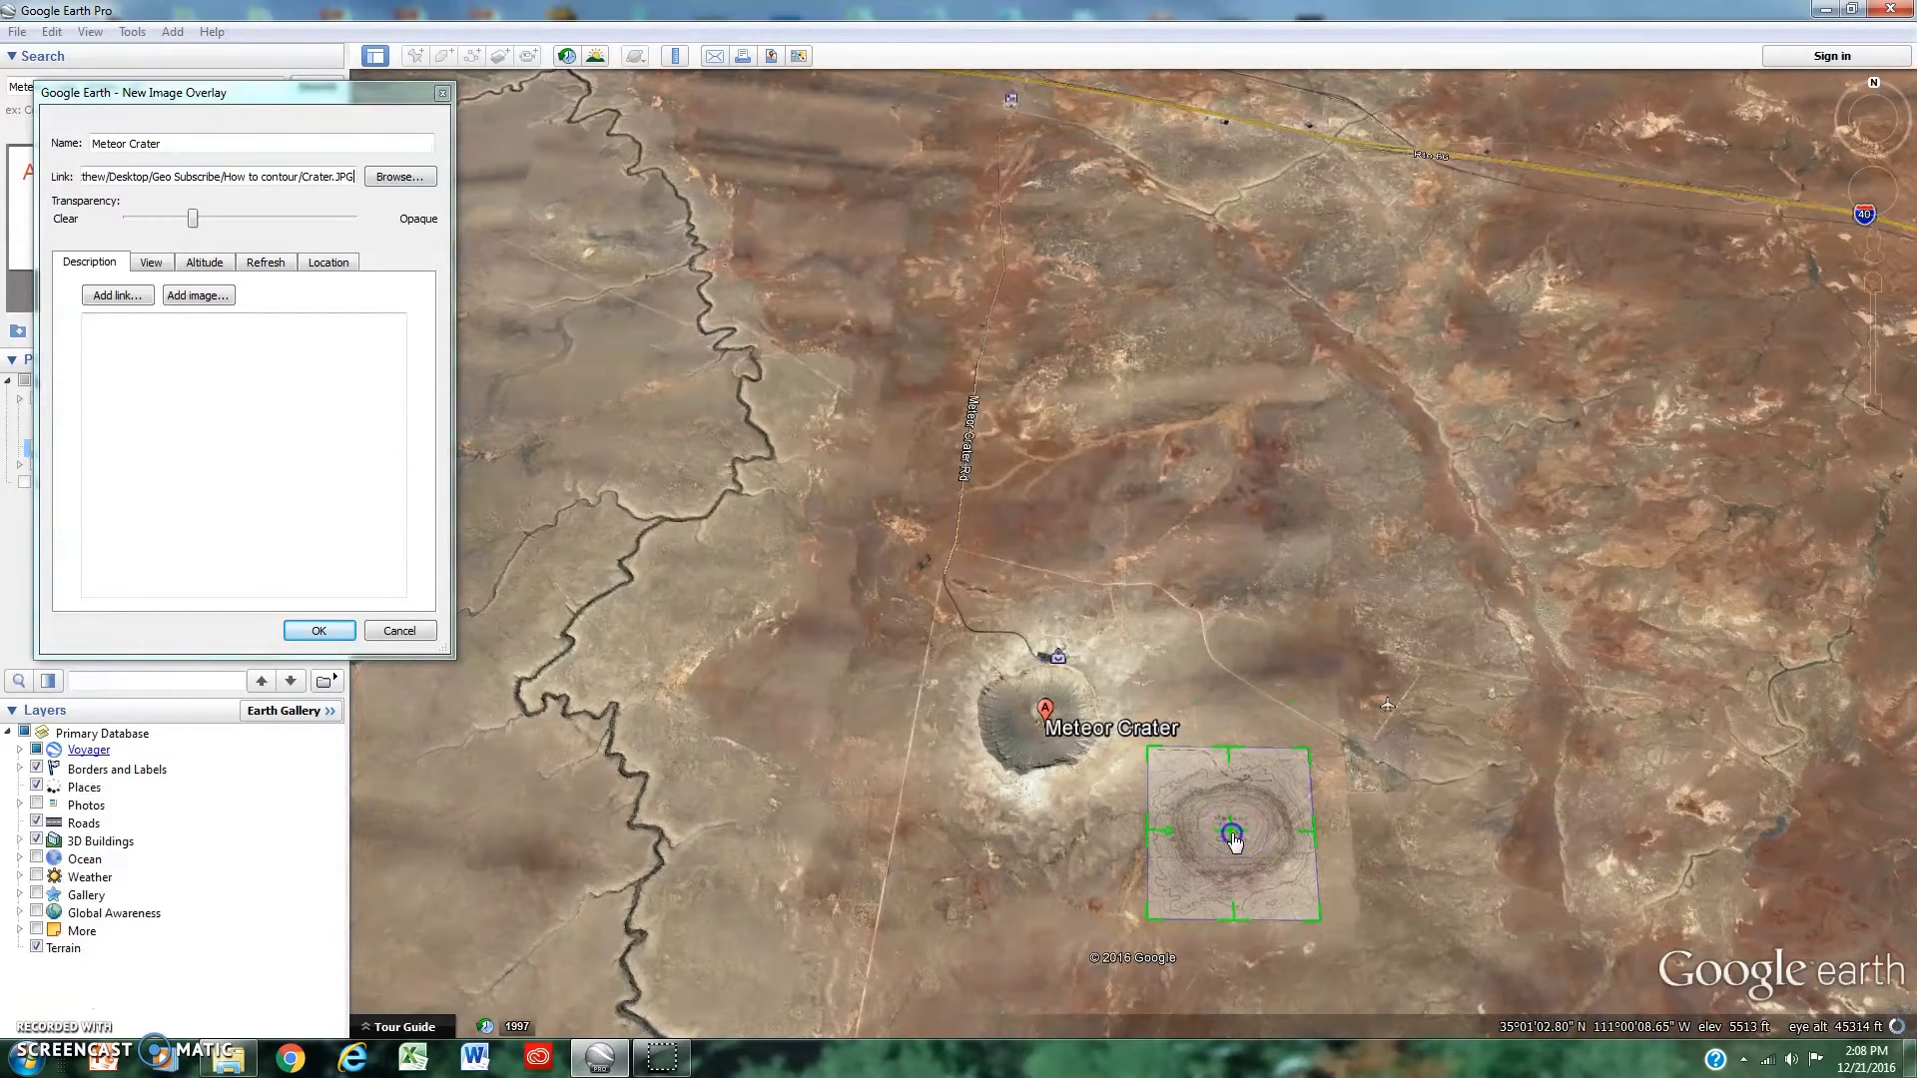
pyautogui.moveTo(1233, 836); pyautogui.dragTo(1040, 729)
pyautogui.click(978, 777)
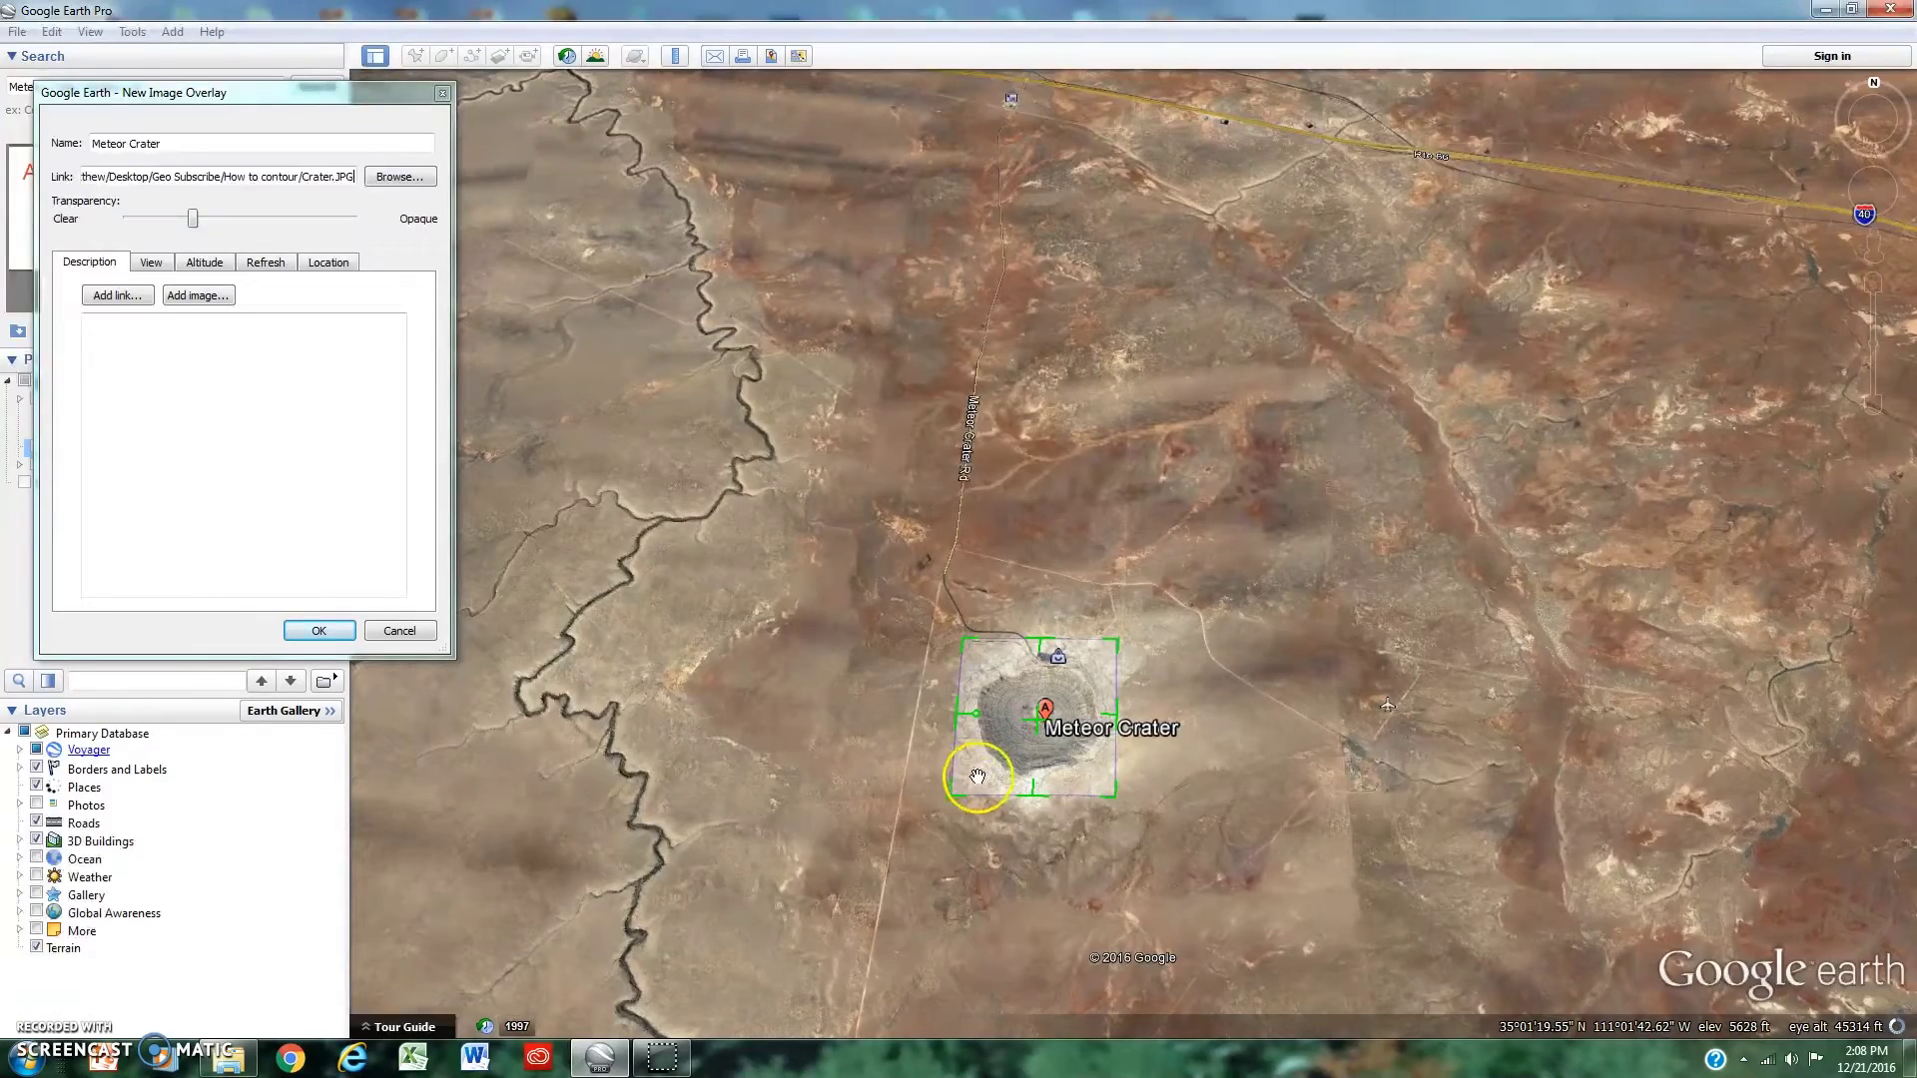
# Stretch the overlay's northwest corner up to the access road and its southwest corner outward to match the terrain
pyautogui.doubleClick(1016, 739)
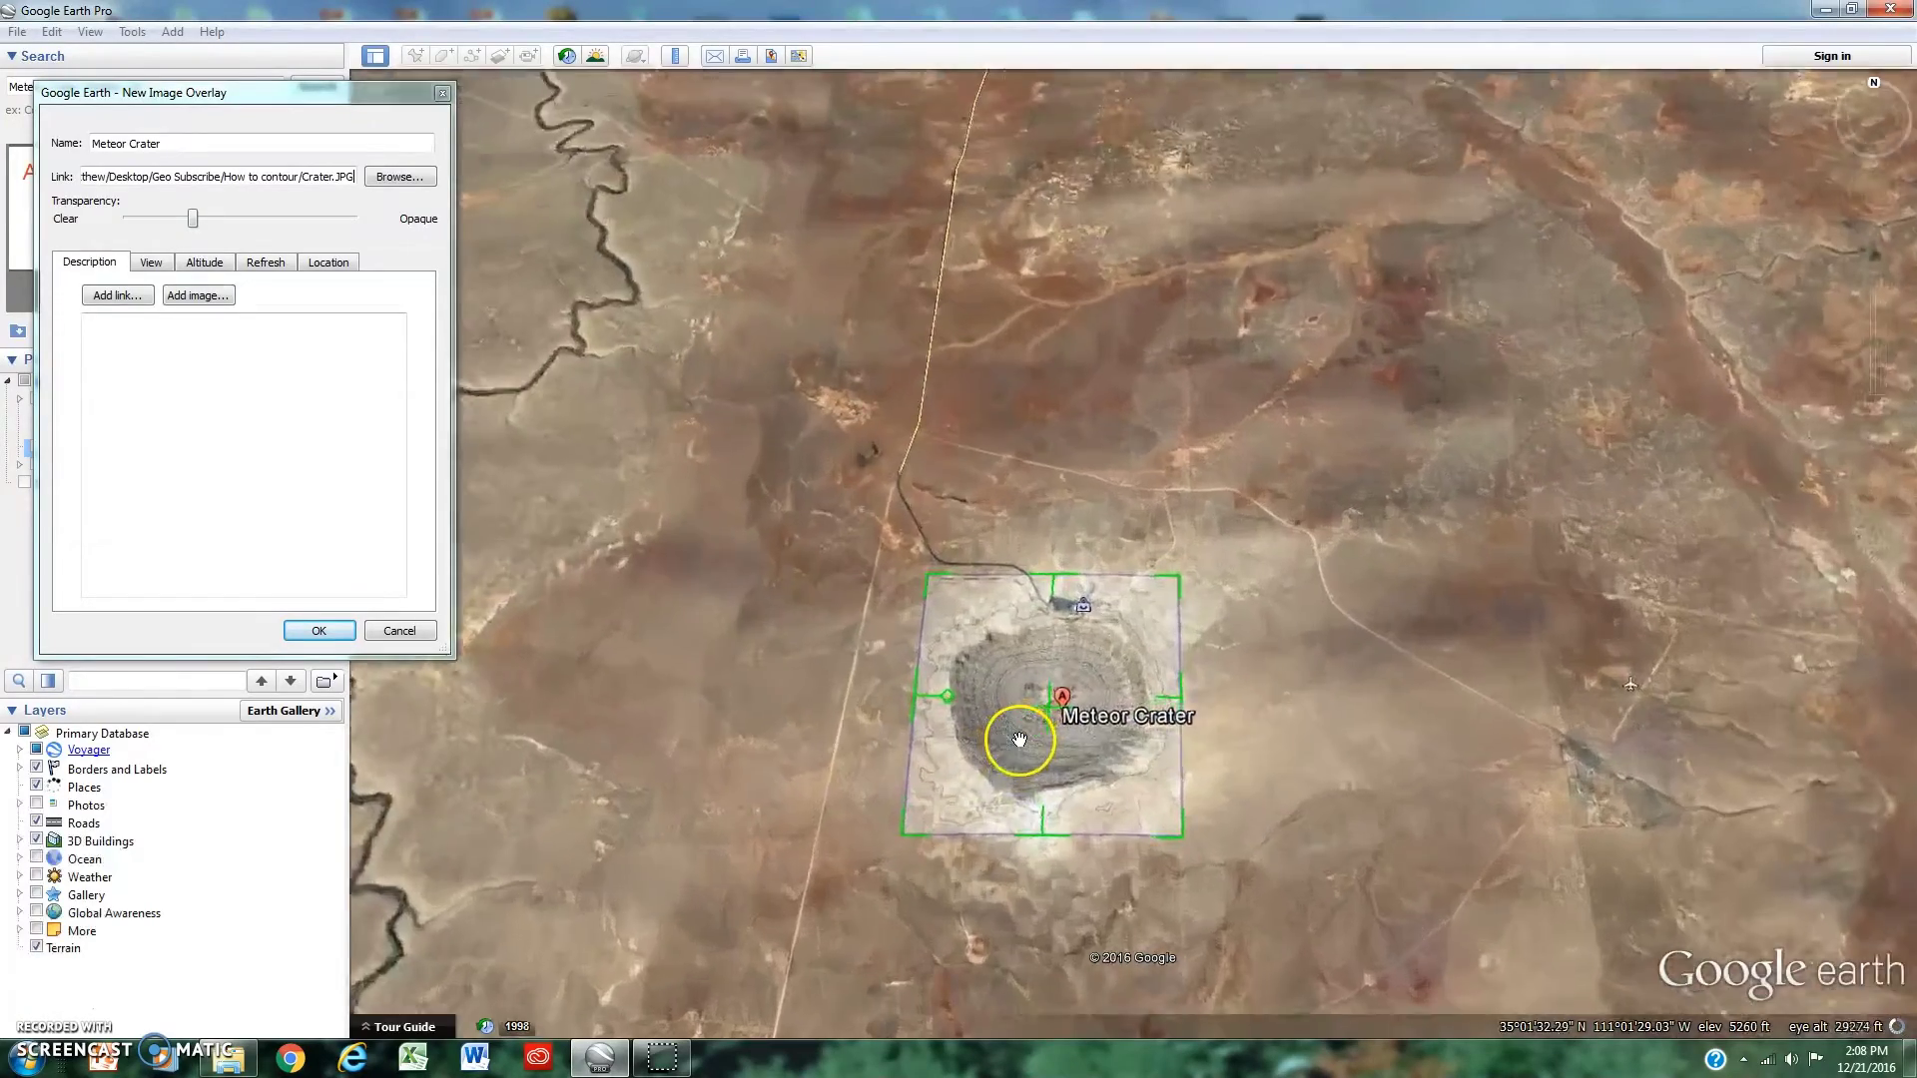
pyautogui.scroll(2, 1079, 571)
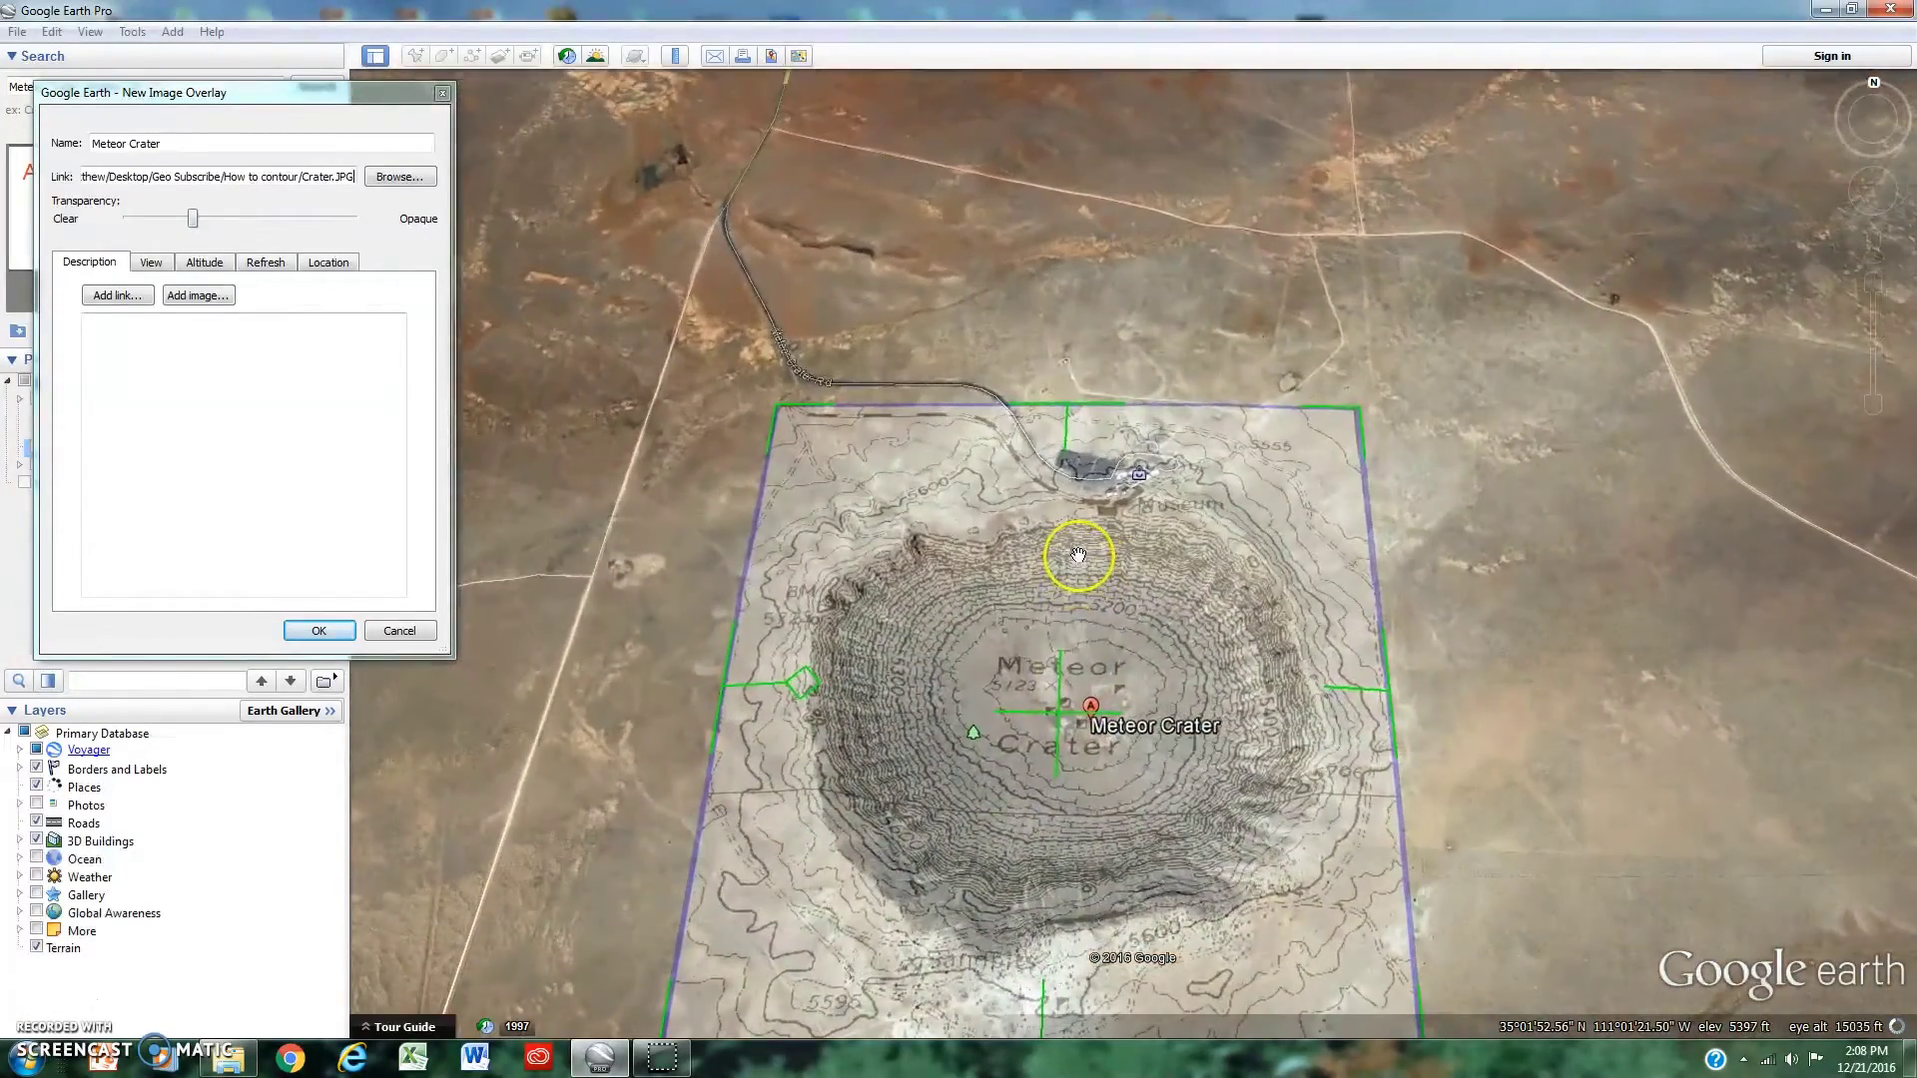
pyautogui.moveTo(1455, 625); pyautogui.dragTo(1461, 435)
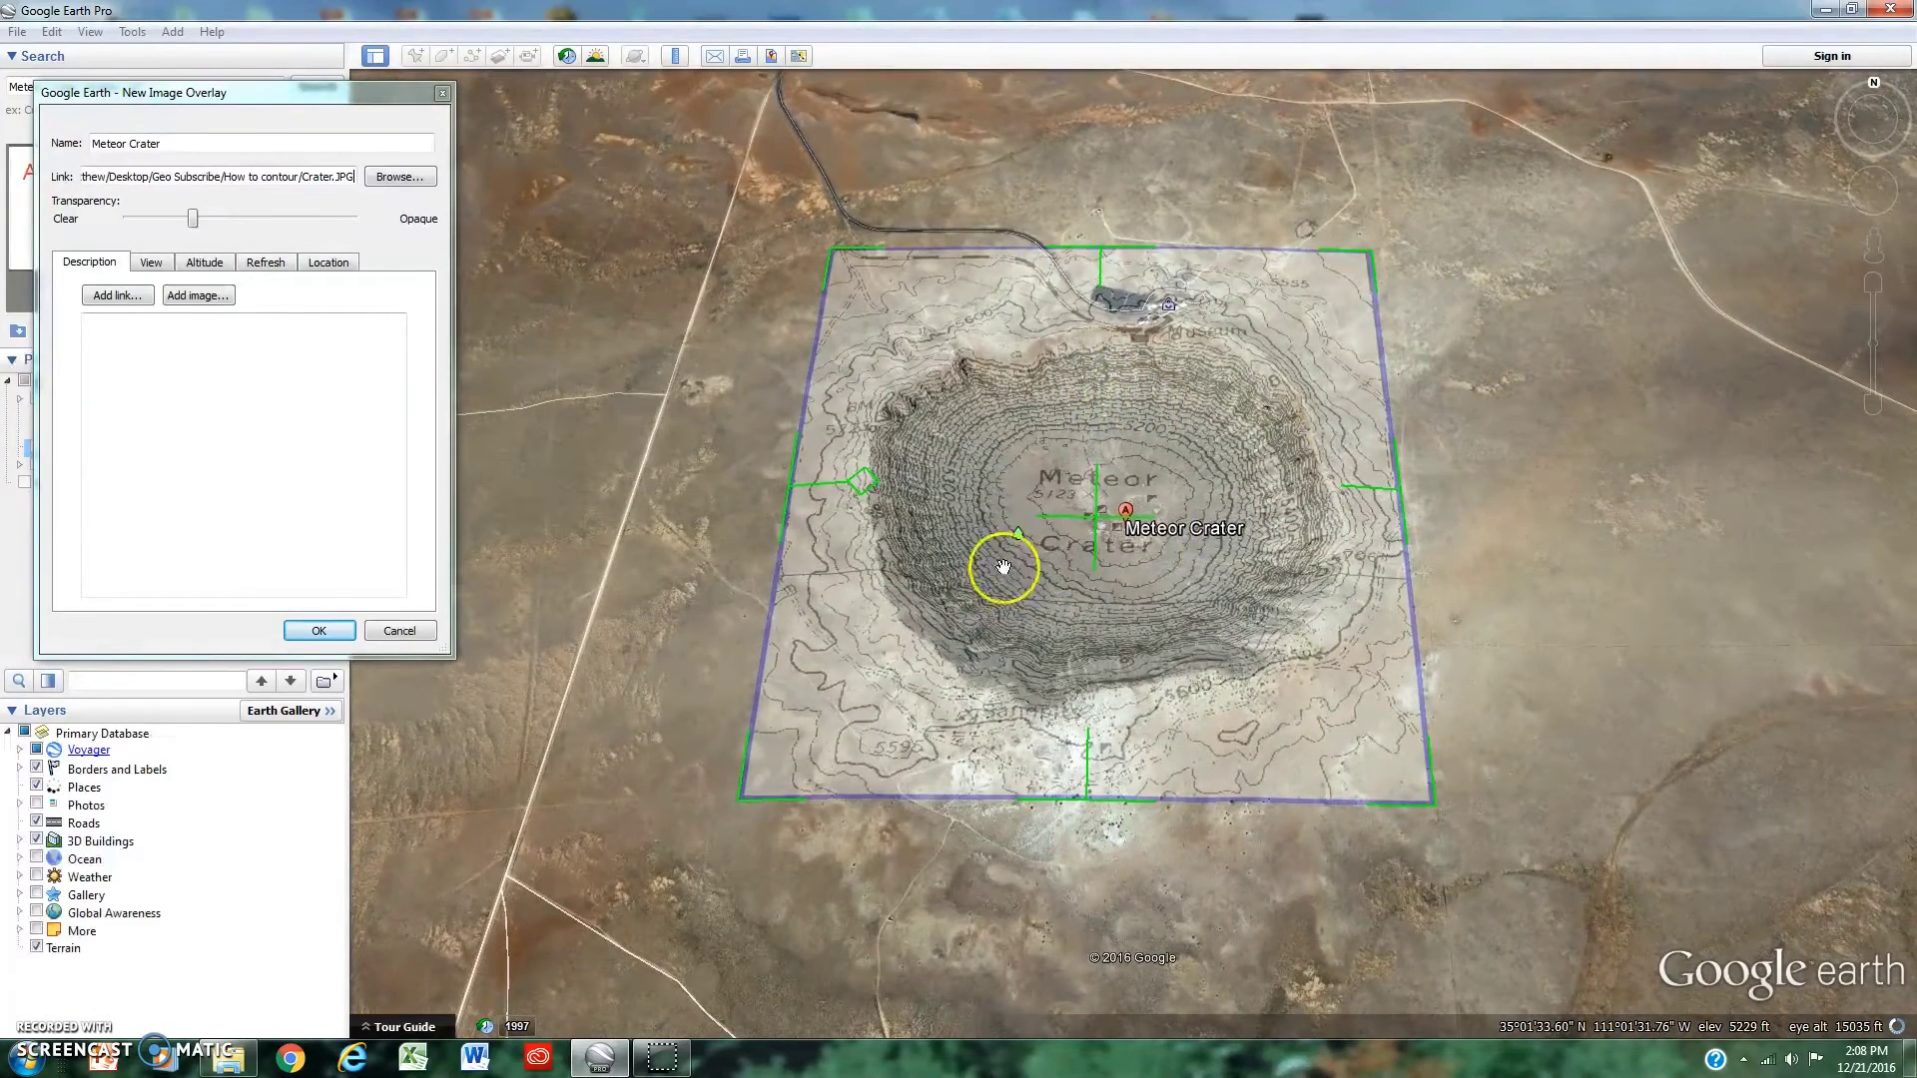
pyautogui.moveTo(963, 476); pyautogui.dragTo(838, 229)
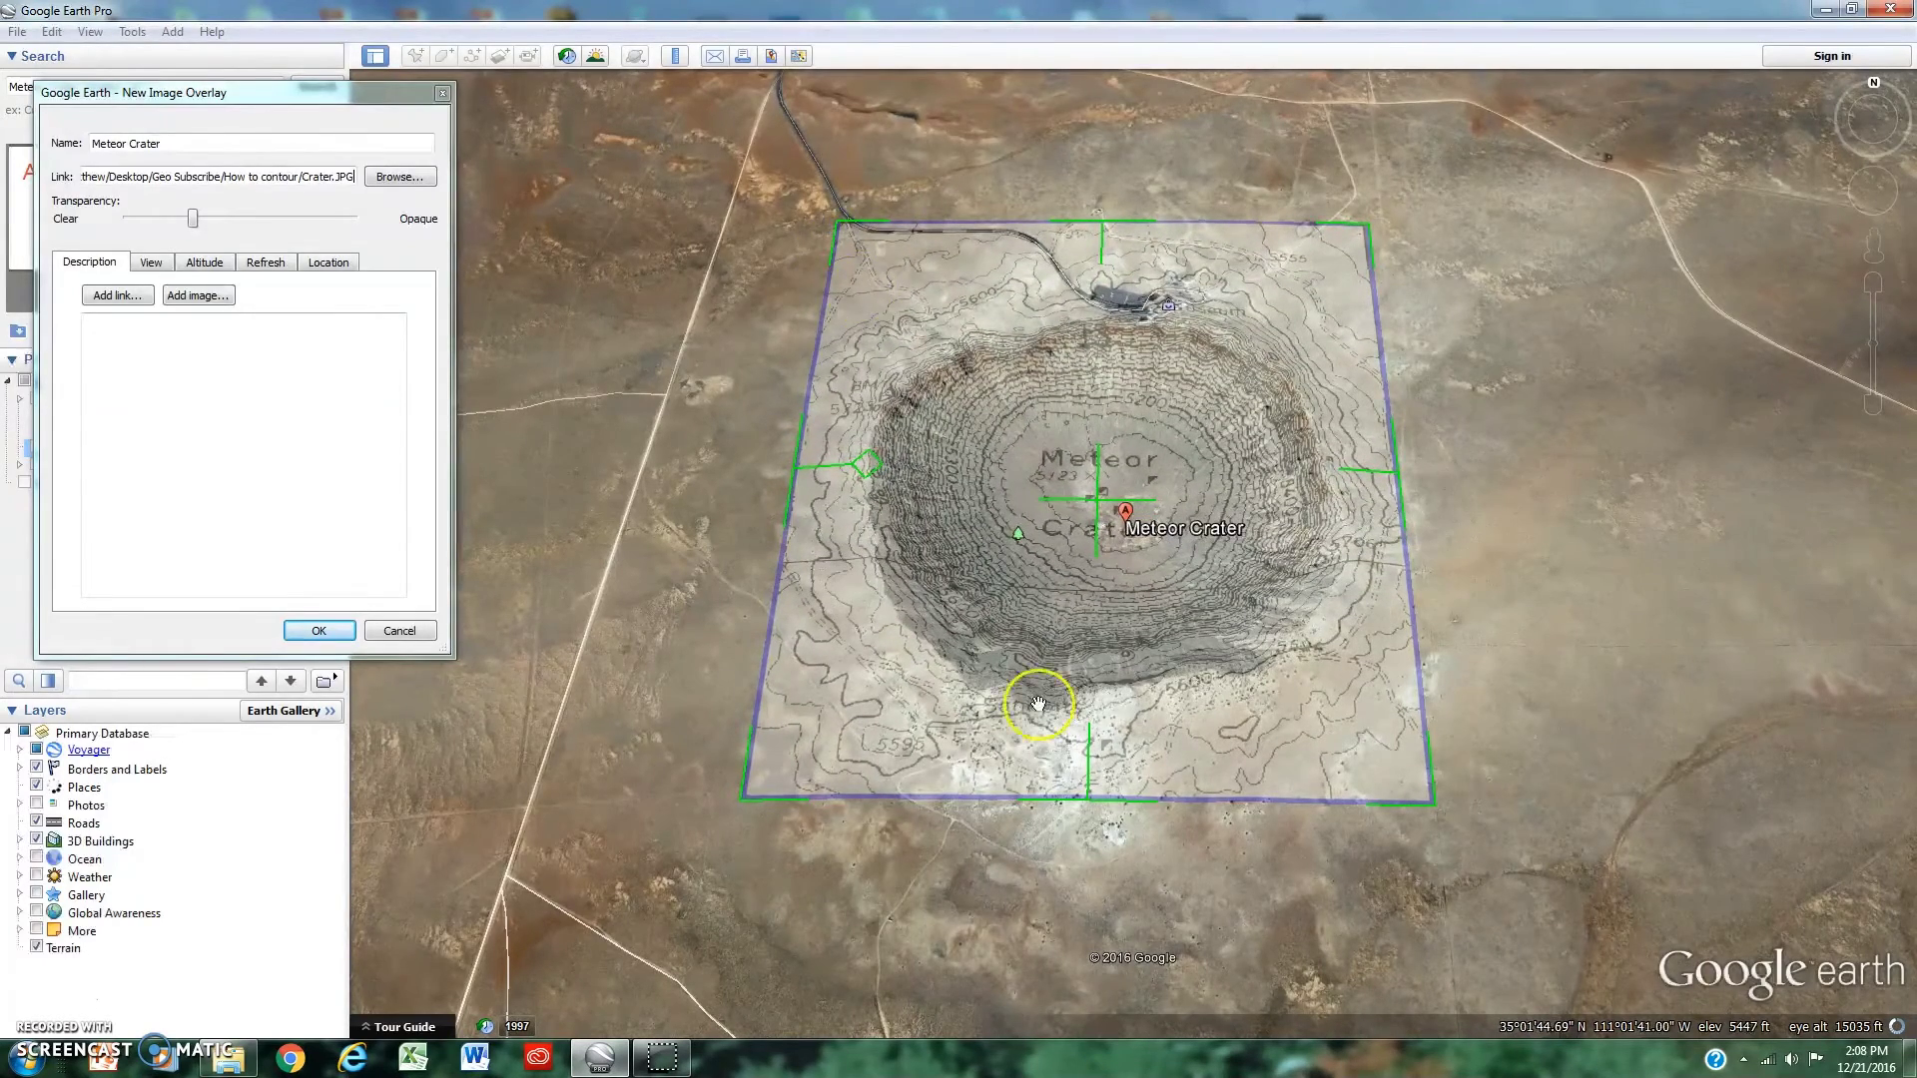
pyautogui.scroll(4, 964, 777)
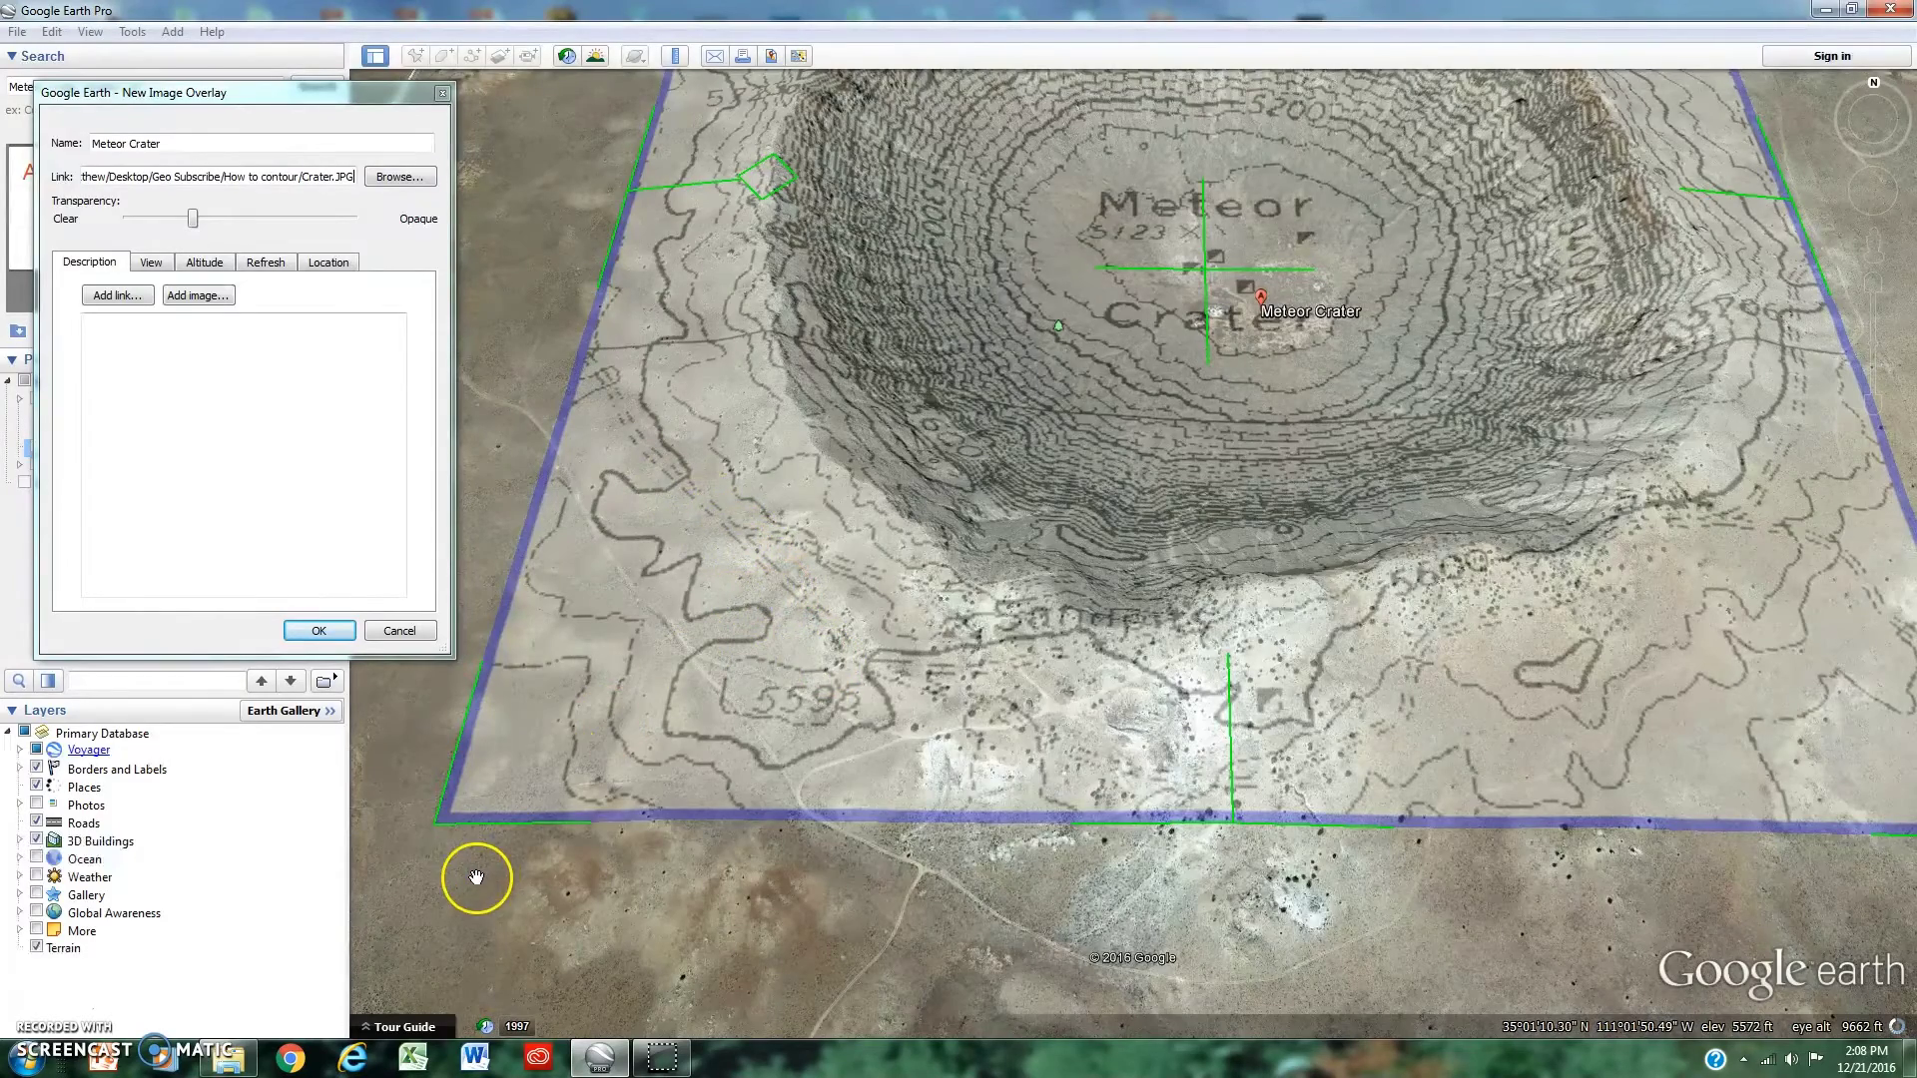
pyautogui.moveTo(437, 838); pyautogui.dragTo(352, 1038)
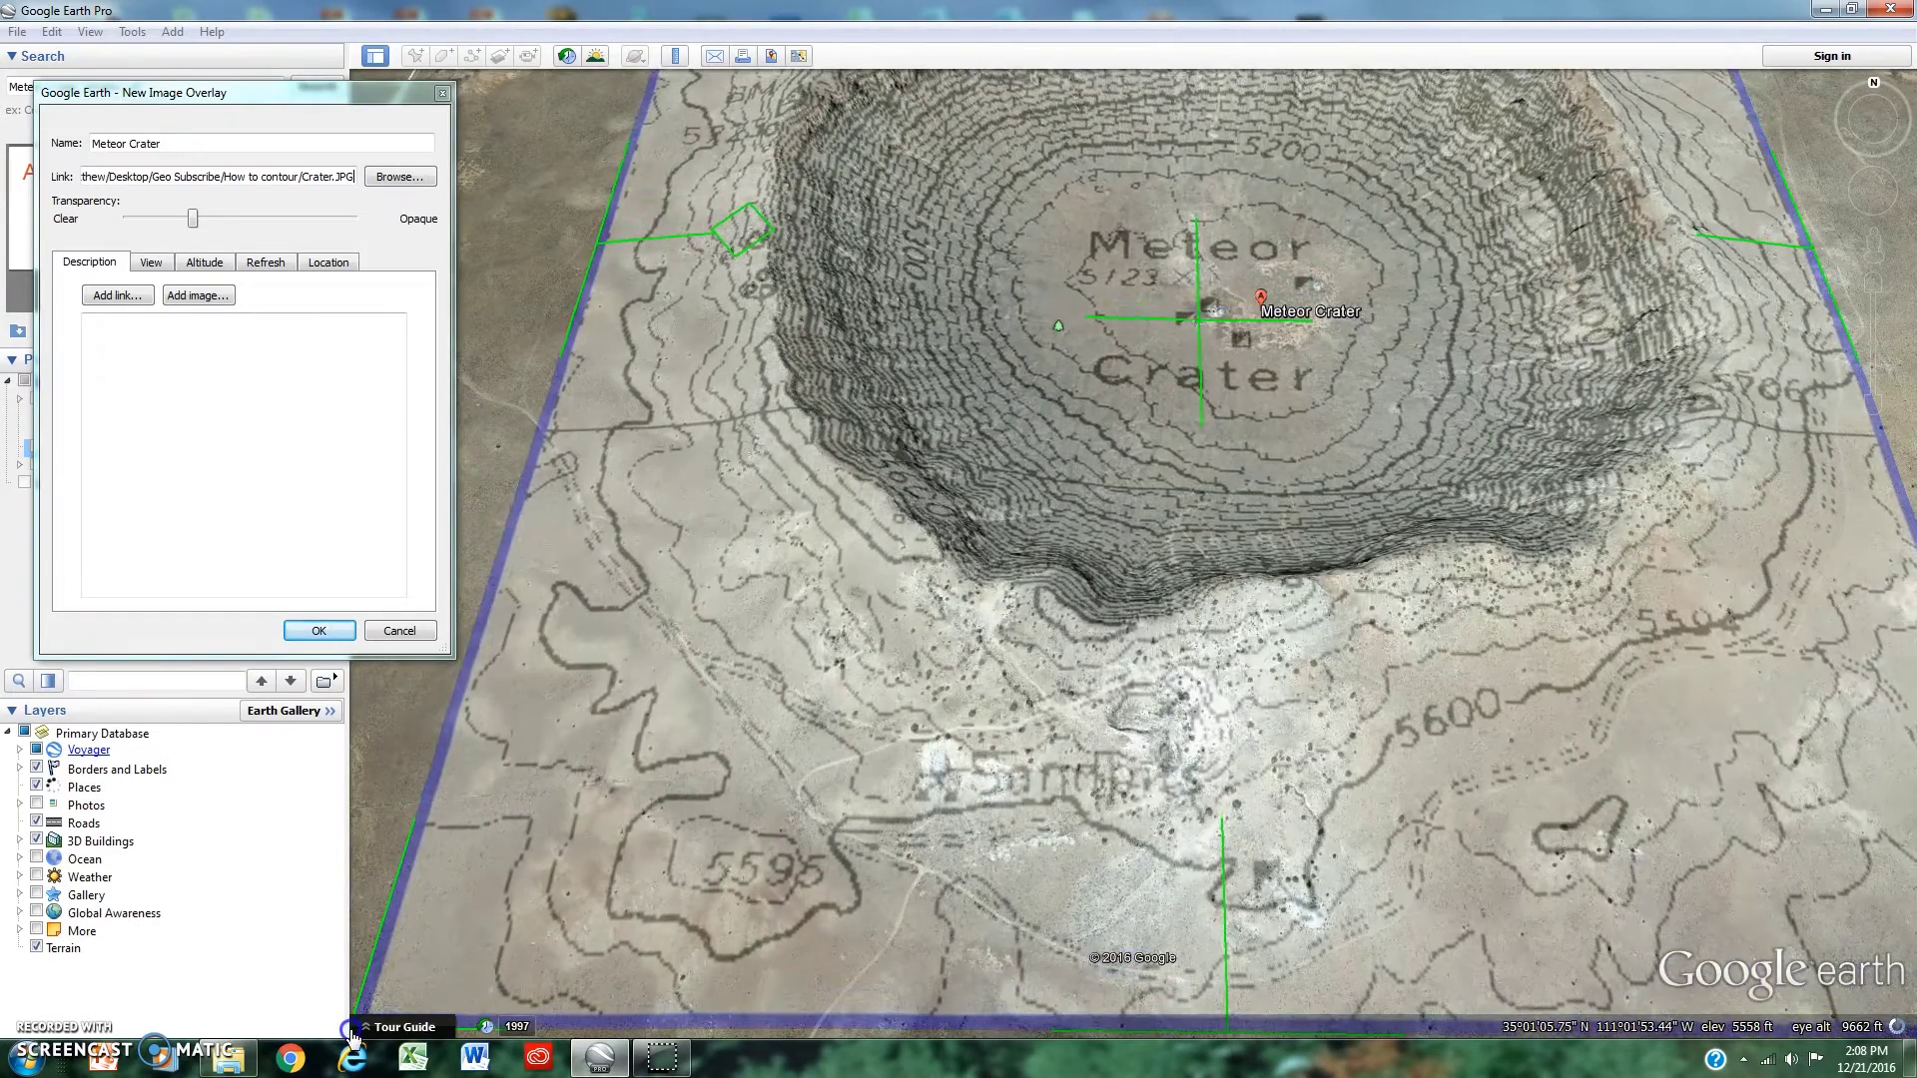
# Adjust the overlay's southeast corner so the contour lines fit the ground features there
pyautogui.scroll(-1, 1900, 858)
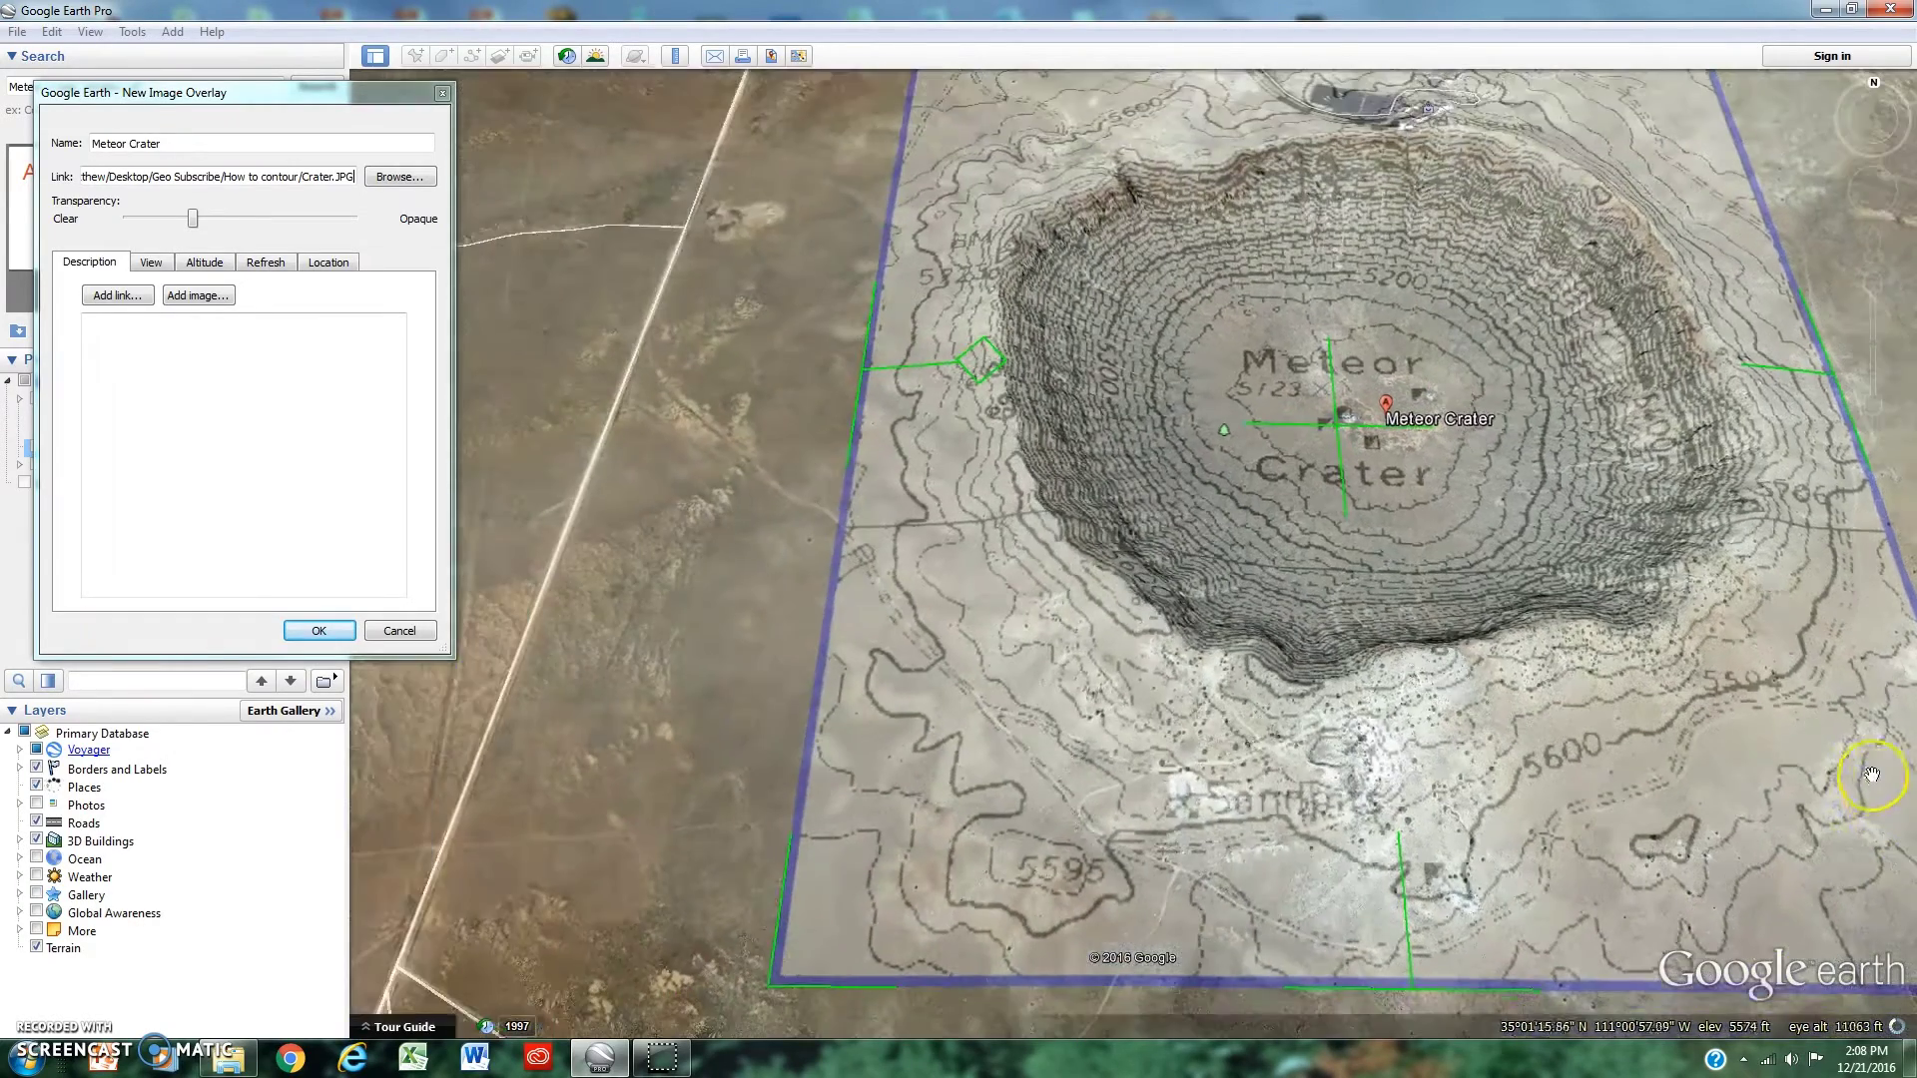
pyautogui.moveTo(1915, 457); pyautogui.dragTo(1393, 411)
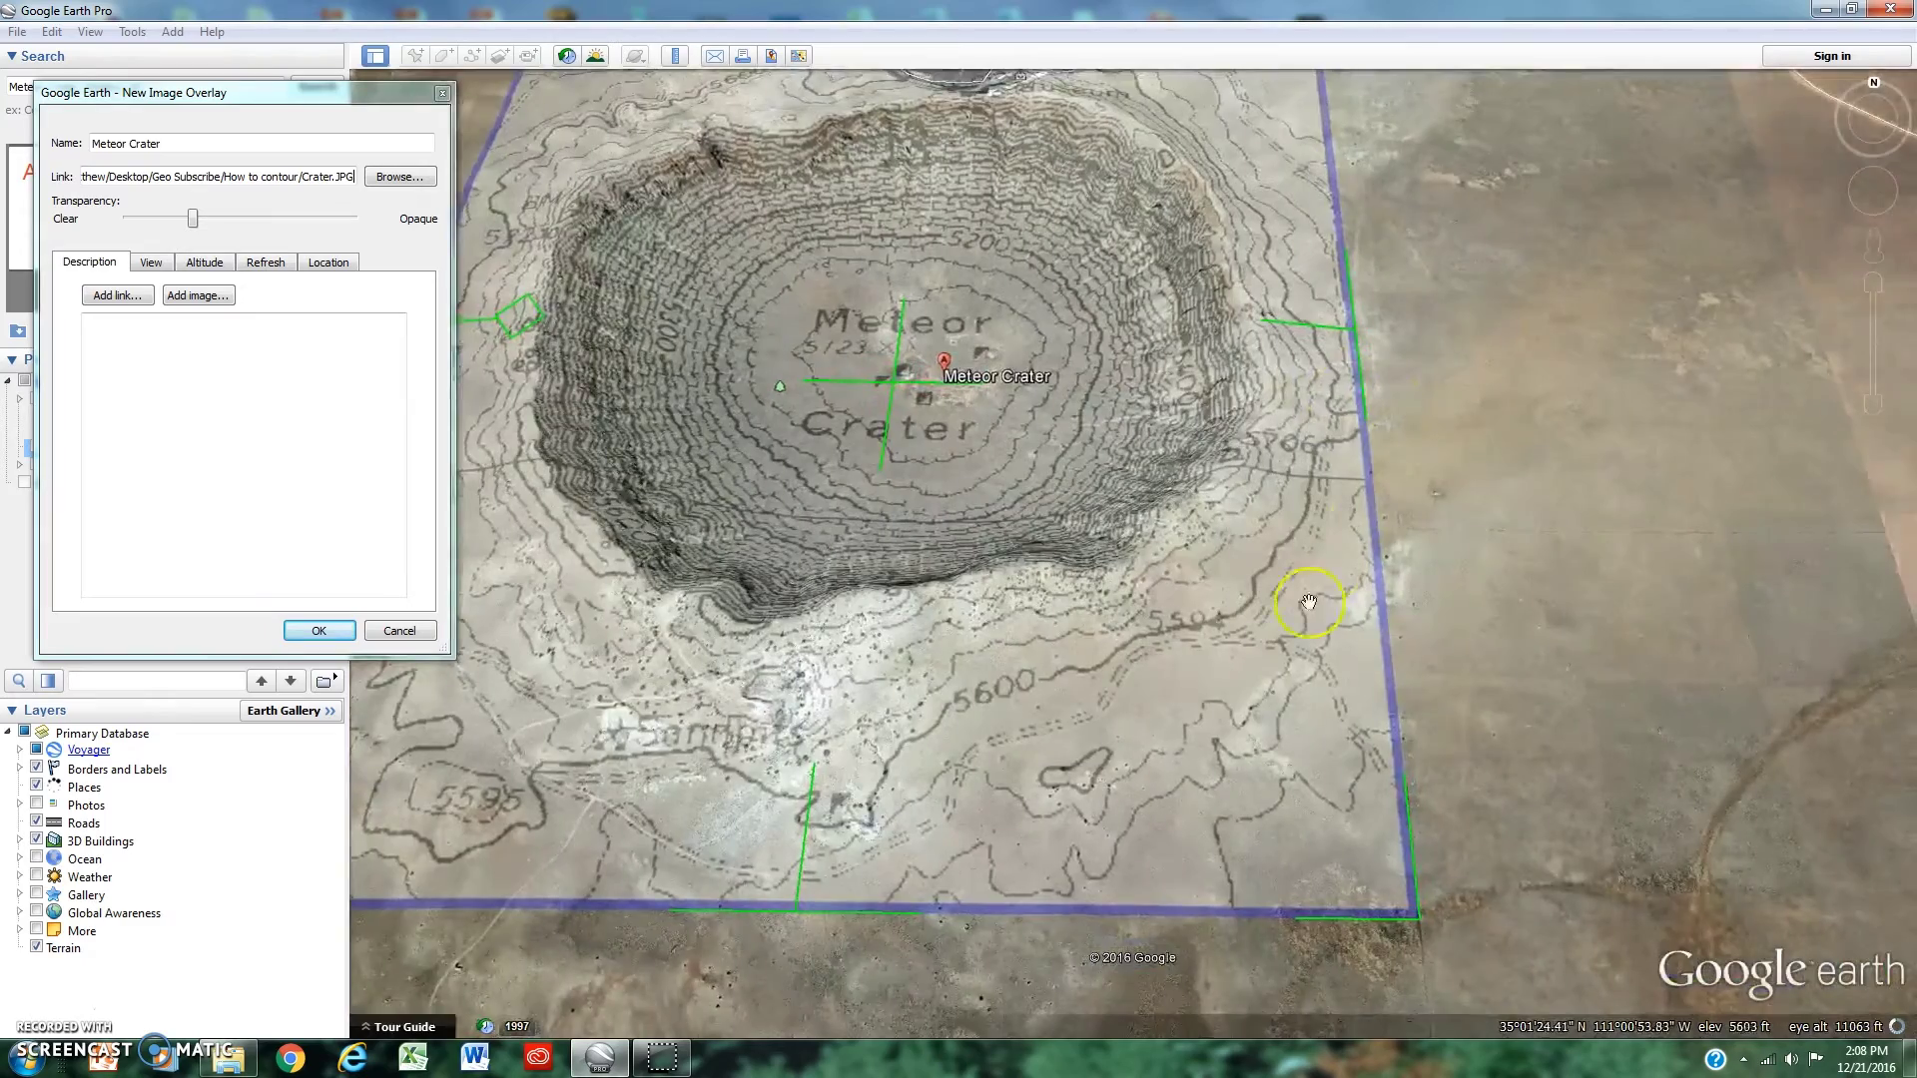
pyautogui.scroll(3, 1238, 705)
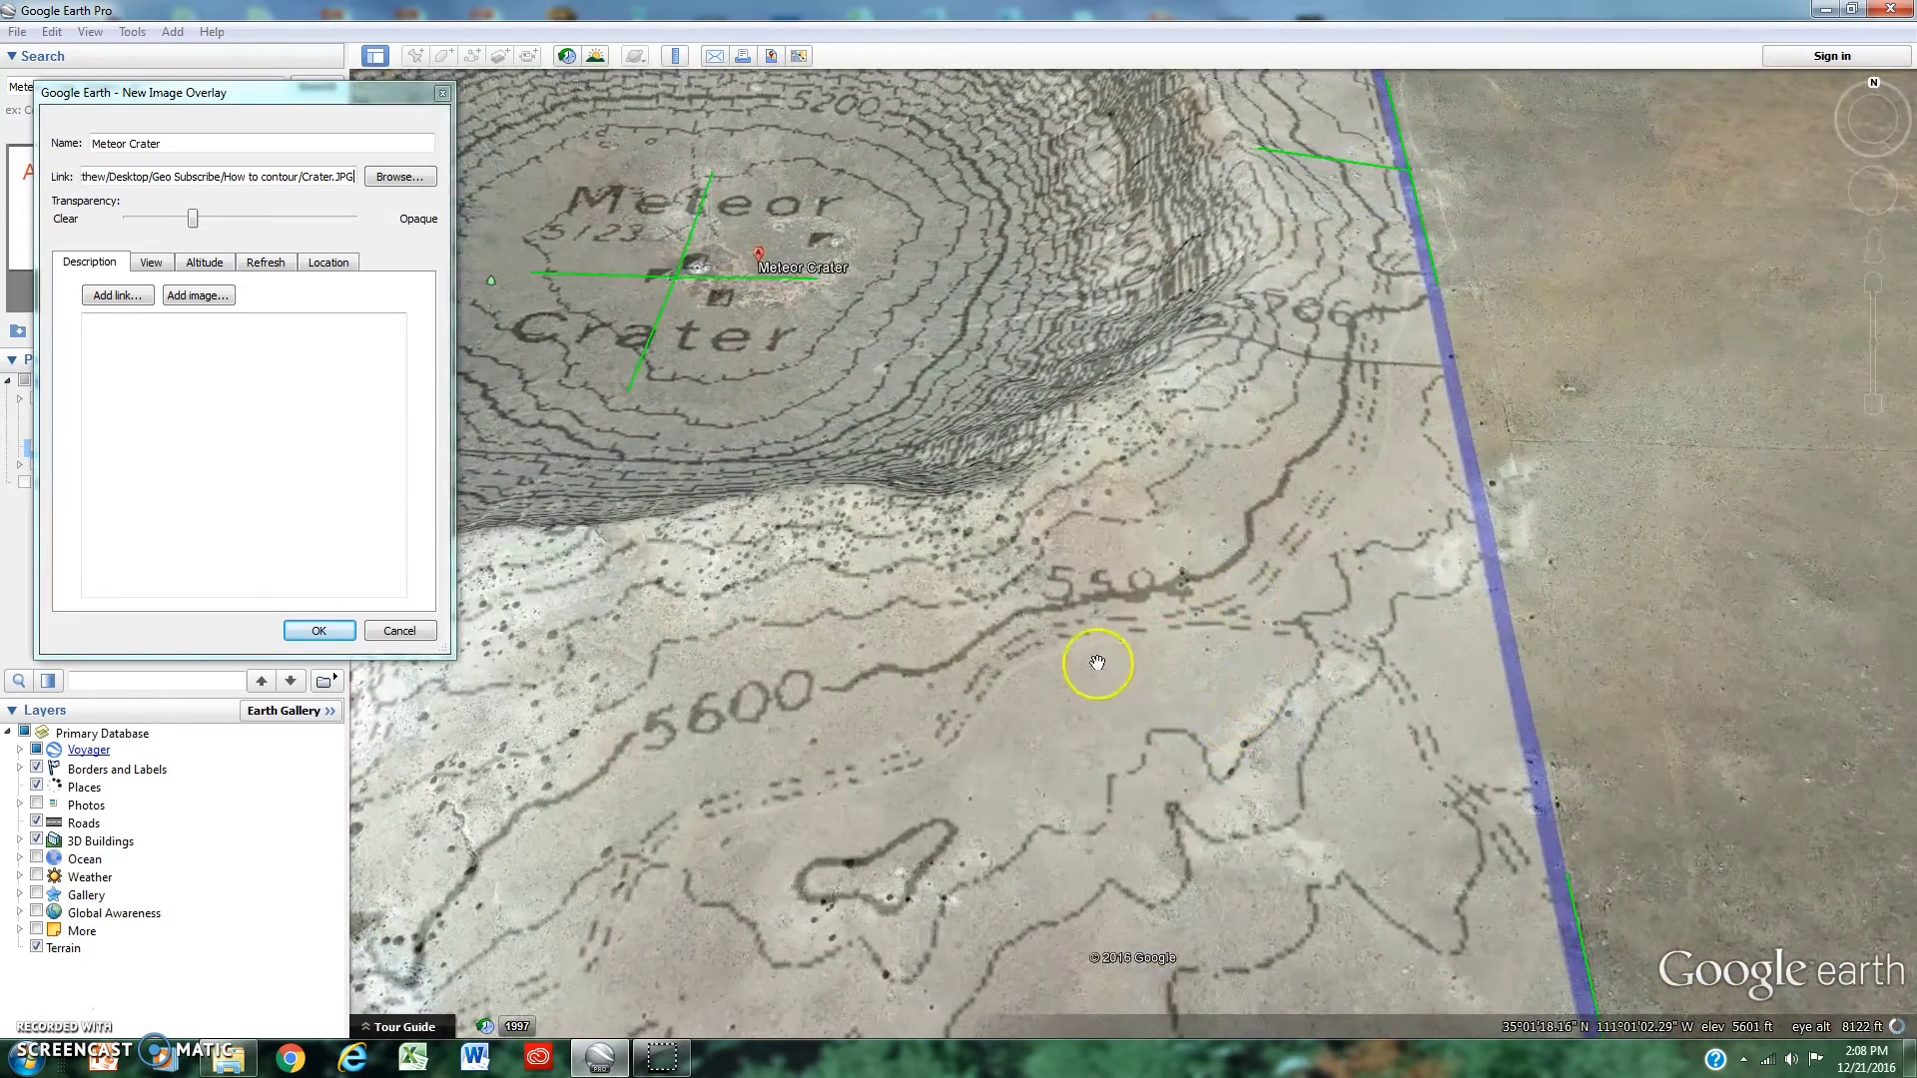
pyautogui.moveTo(1853, 677); pyautogui.dragTo(1826, 436)
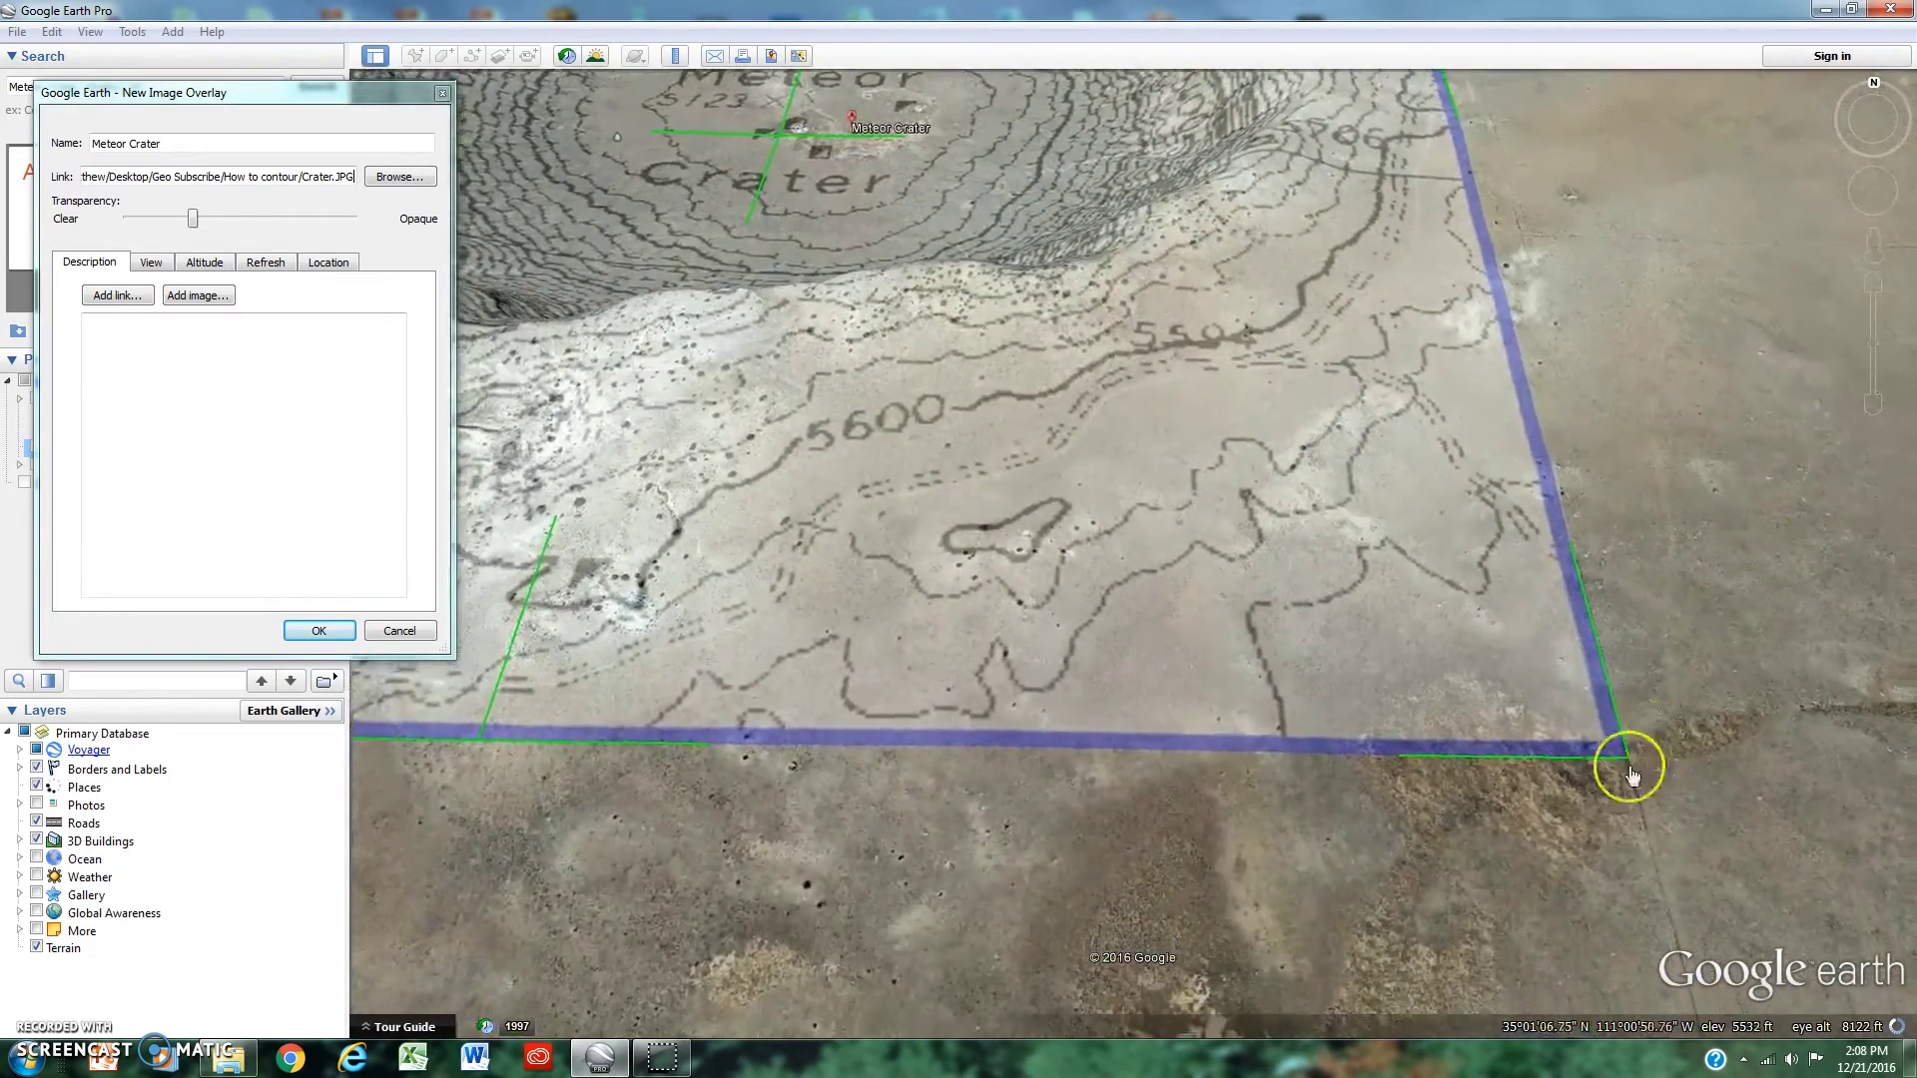
pyautogui.moveTo(1614, 739)
pyautogui.mouseDown()
pyautogui.moveTo(1609, 719)
pyautogui.moveTo(1627, 743)
pyautogui.mouseUp()
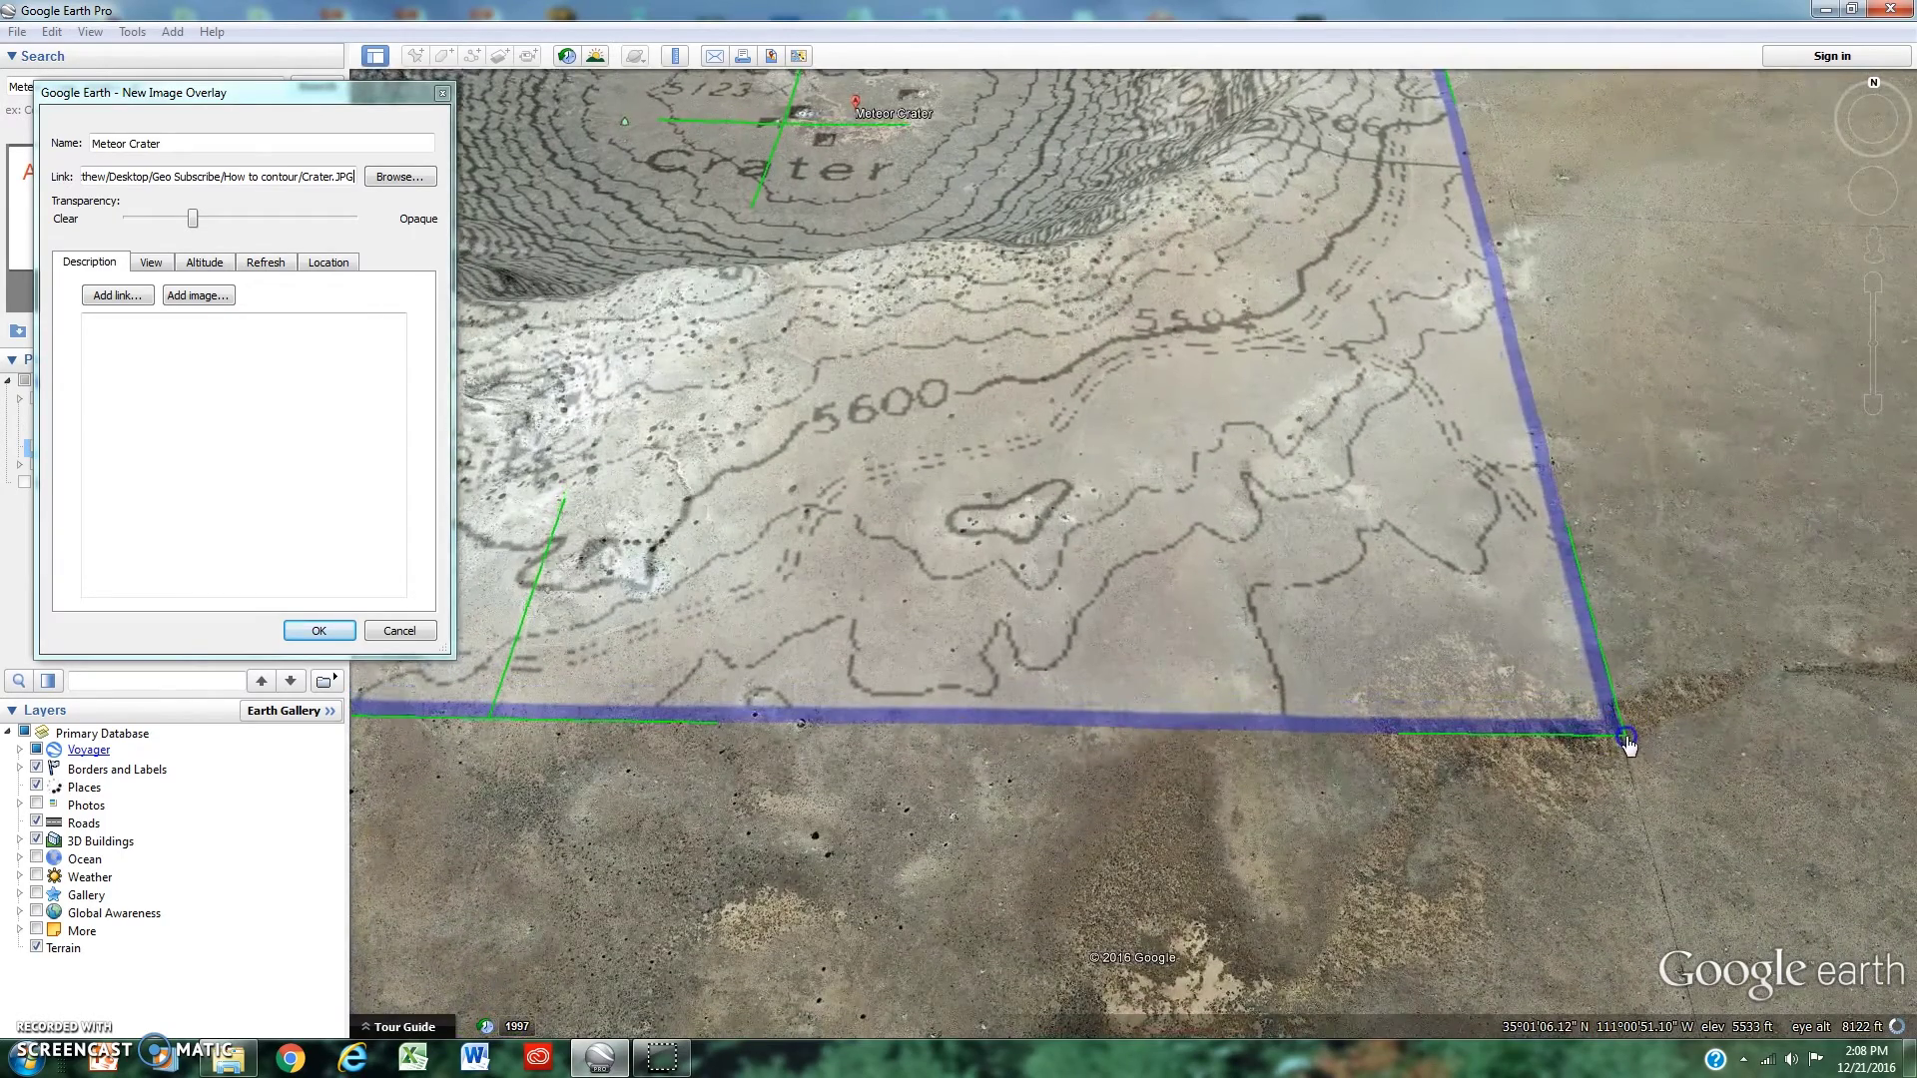
# Fine-tune the overlay's northern edge and northeast corner to match the access road and crater rim
pyautogui.scroll(-3, 1608, 496)
pyautogui.moveTo(1654, 223); pyautogui.dragTo(1746, 446)
pyautogui.scroll(-3, 1698, 329)
pyautogui.moveTo(1693, 225); pyautogui.dragTo(1702, 462)
pyautogui.click(1237, 241)
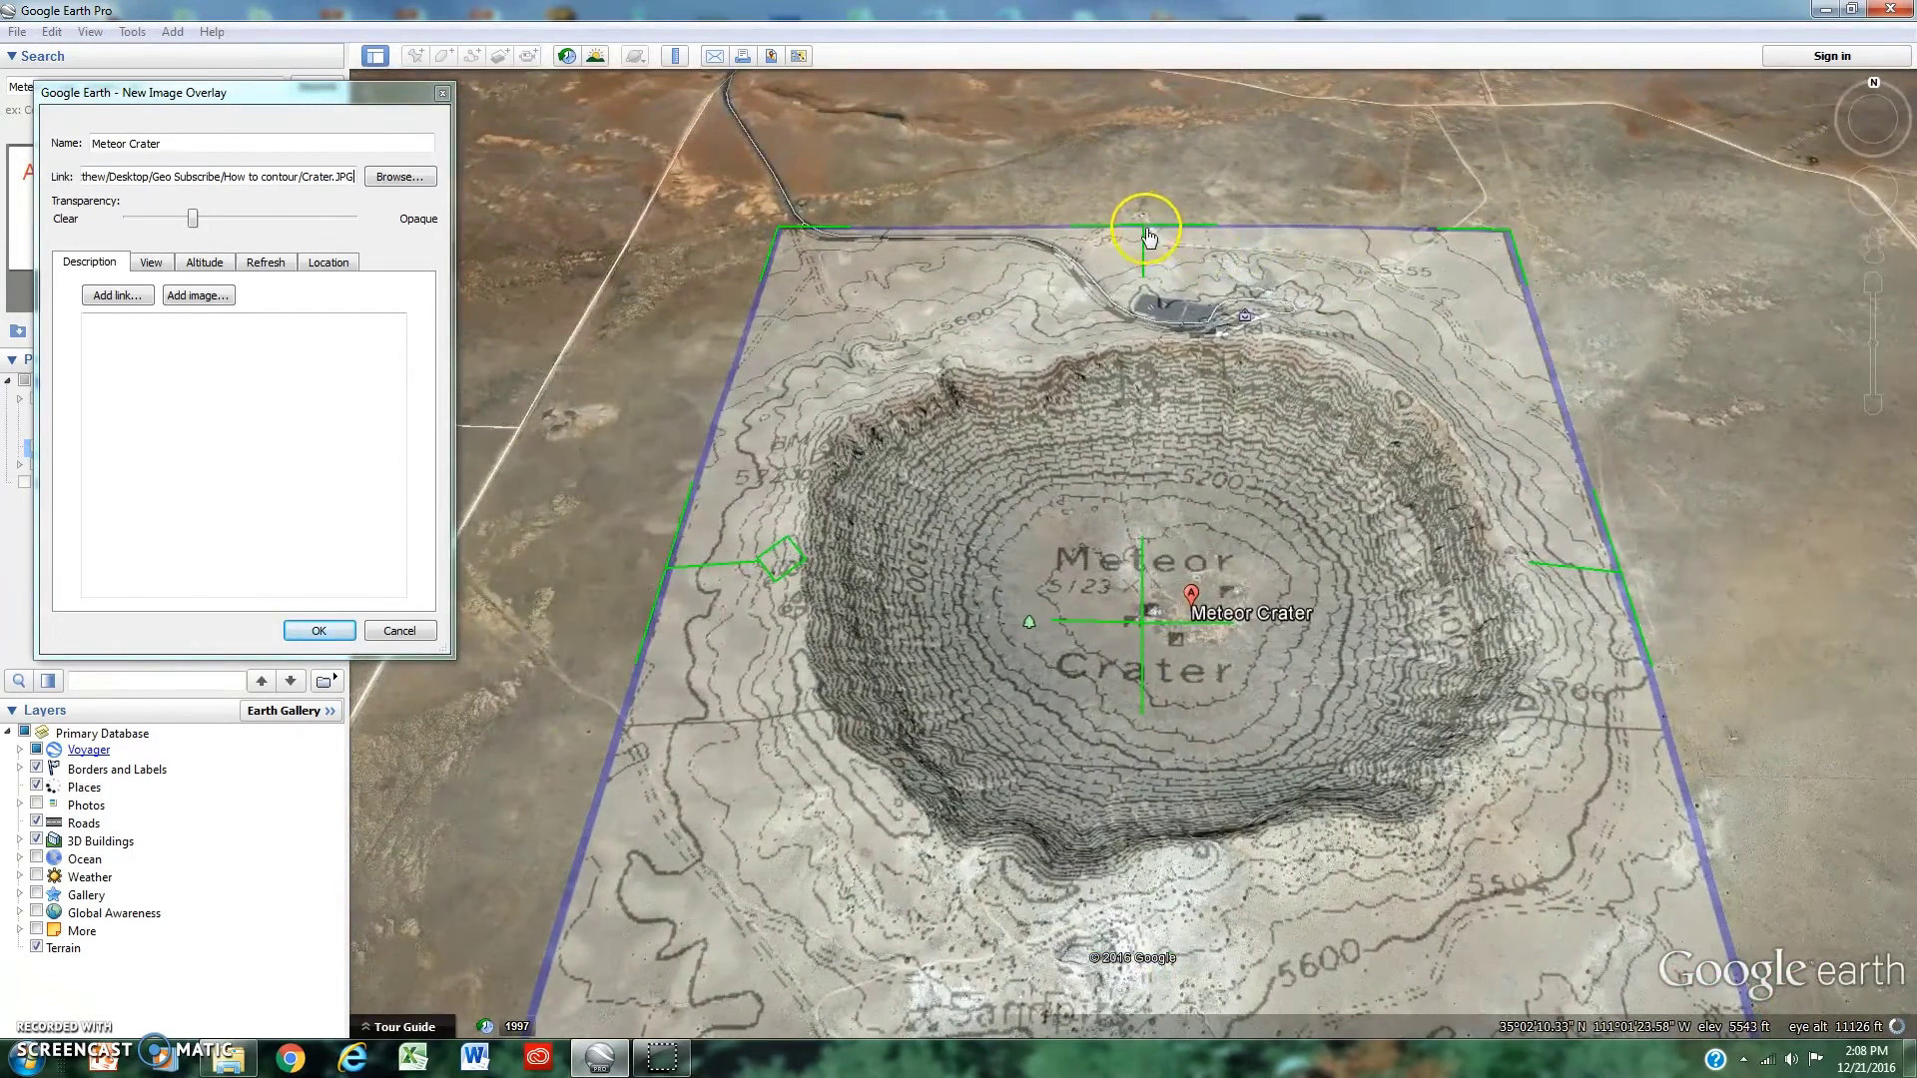
pyautogui.moveTo(1147, 218); pyautogui.dragTo(1154, 232)
pyautogui.moveTo(1478, 237); pyautogui.dragTo(1521, 231)
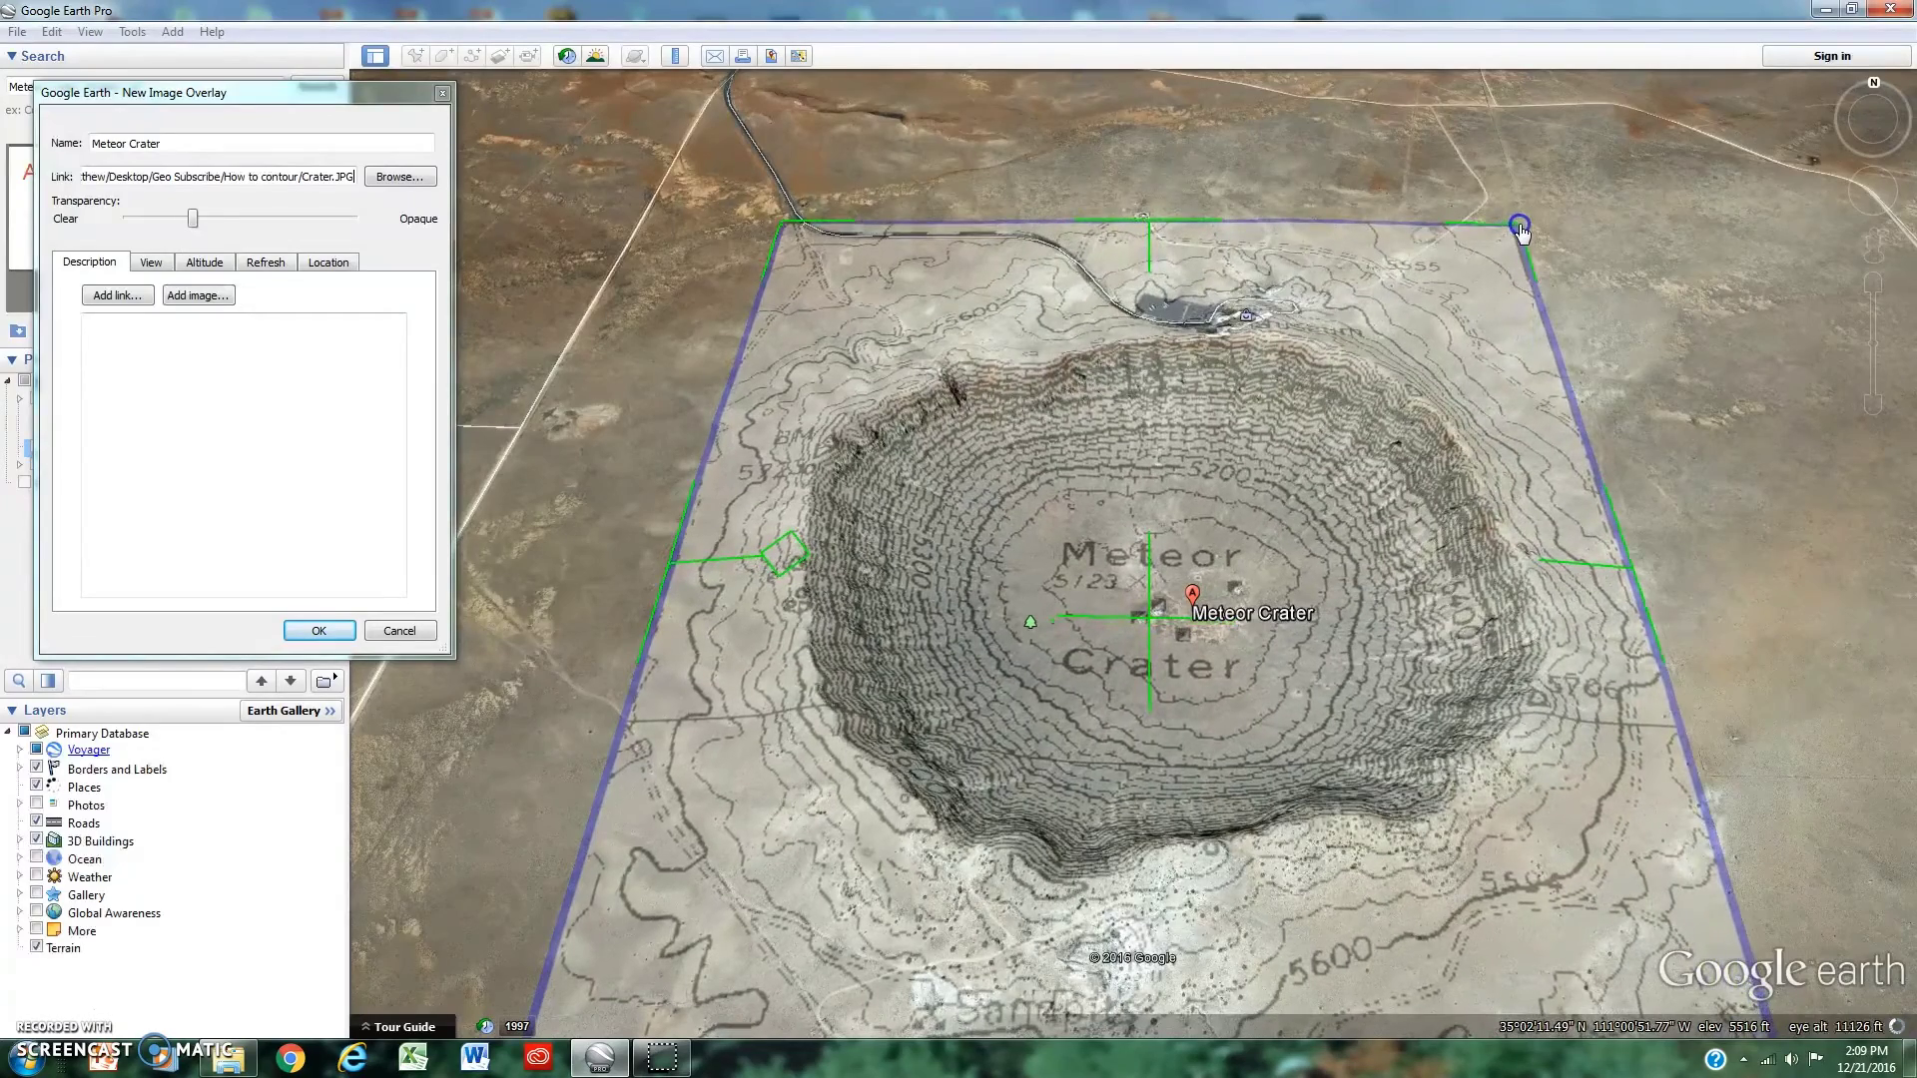
# Examine how the overlay's contour lines and edges fit the terrain around the crater and along the southern side
pyautogui.moveTo(1717, 586); pyautogui.dragTo(1687, 380)
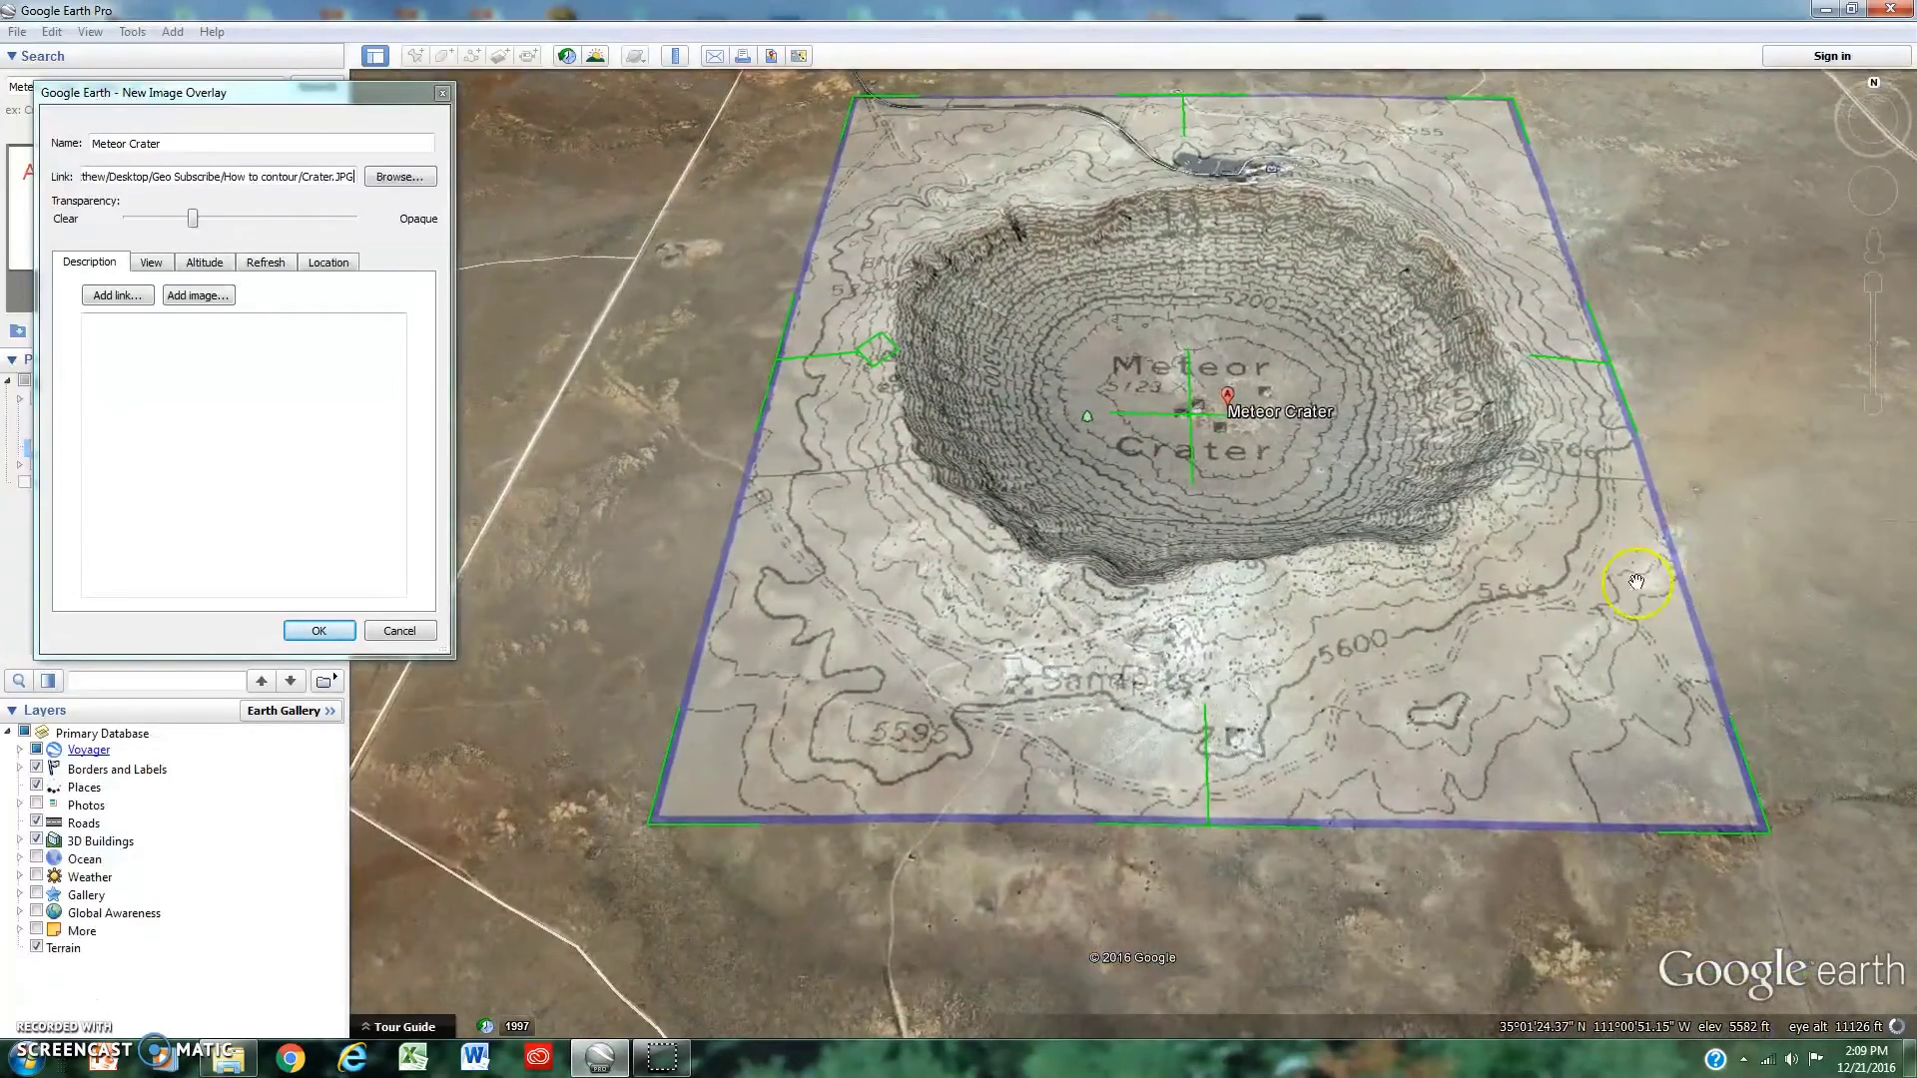
pyautogui.scroll(2, 1498, 649)
pyautogui.scroll(2, 1479, 664)
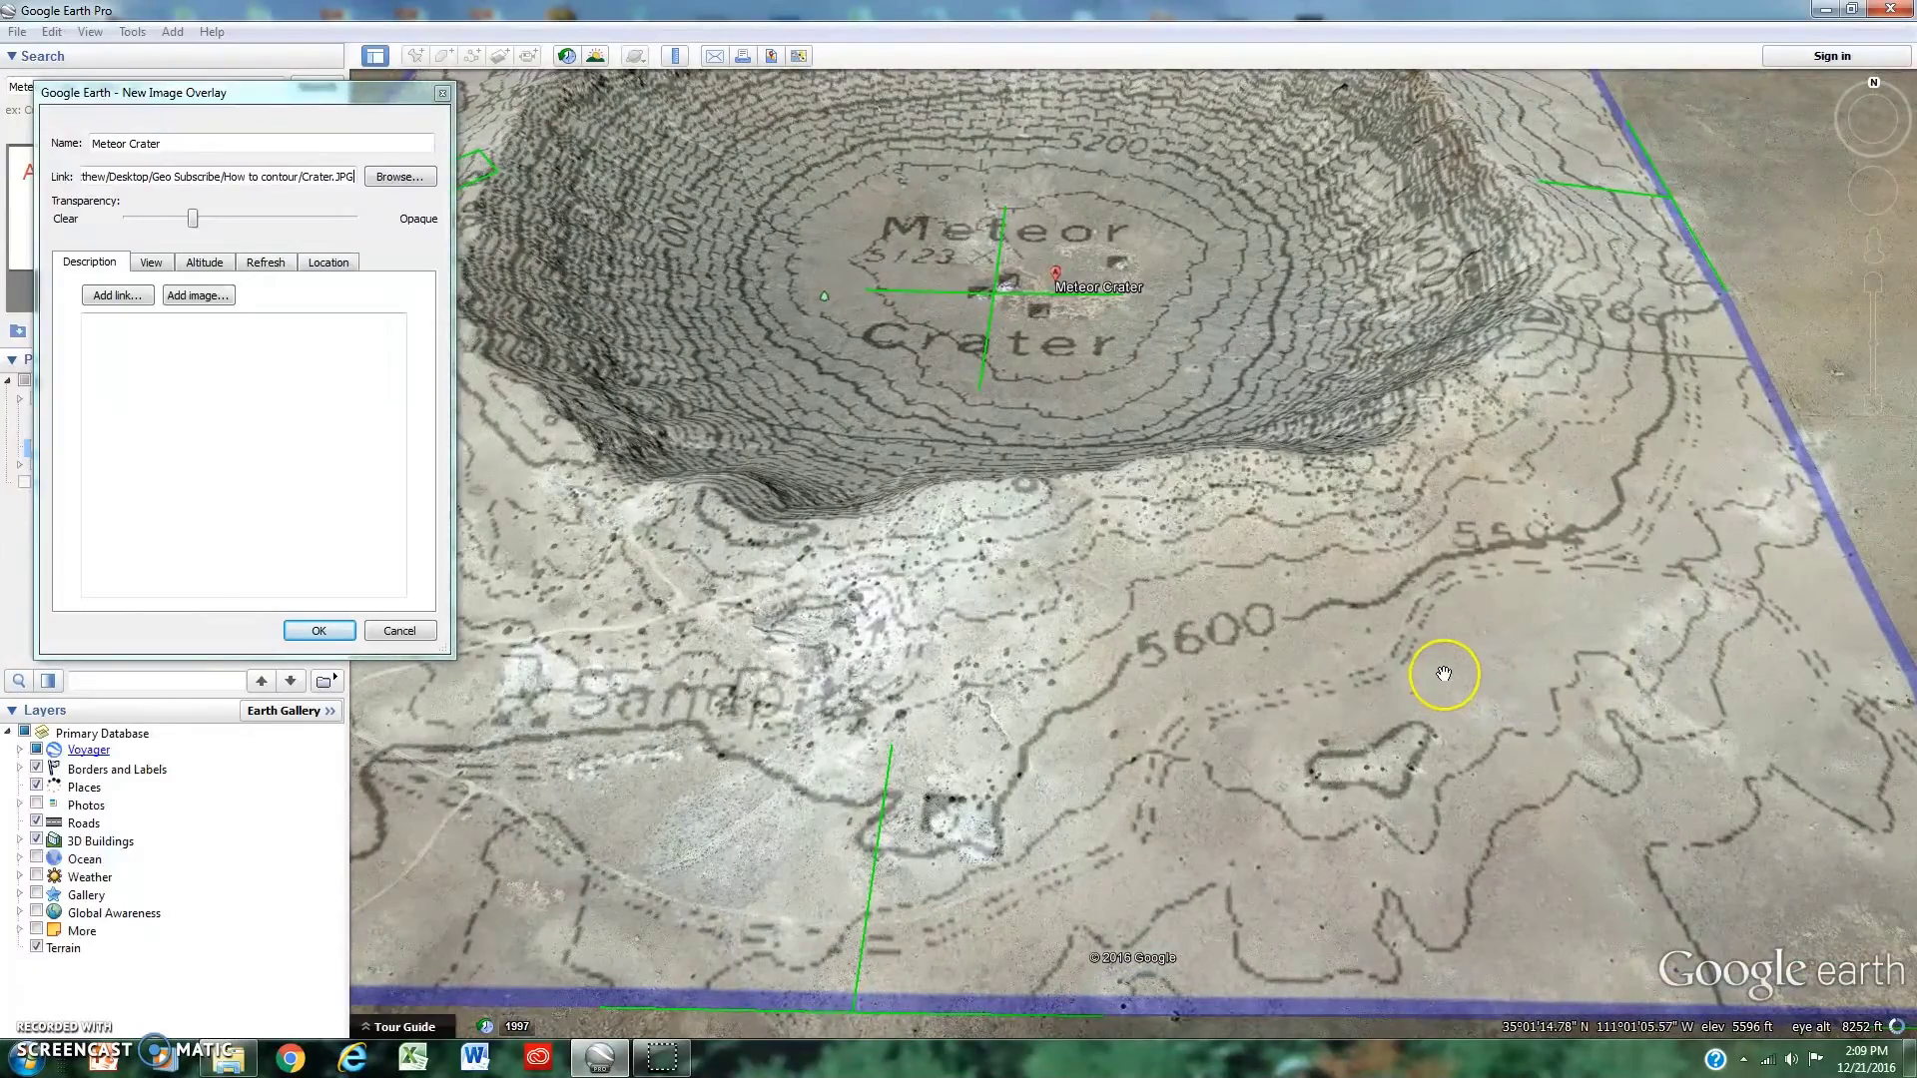
pyautogui.scroll(-1, 1427, 664)
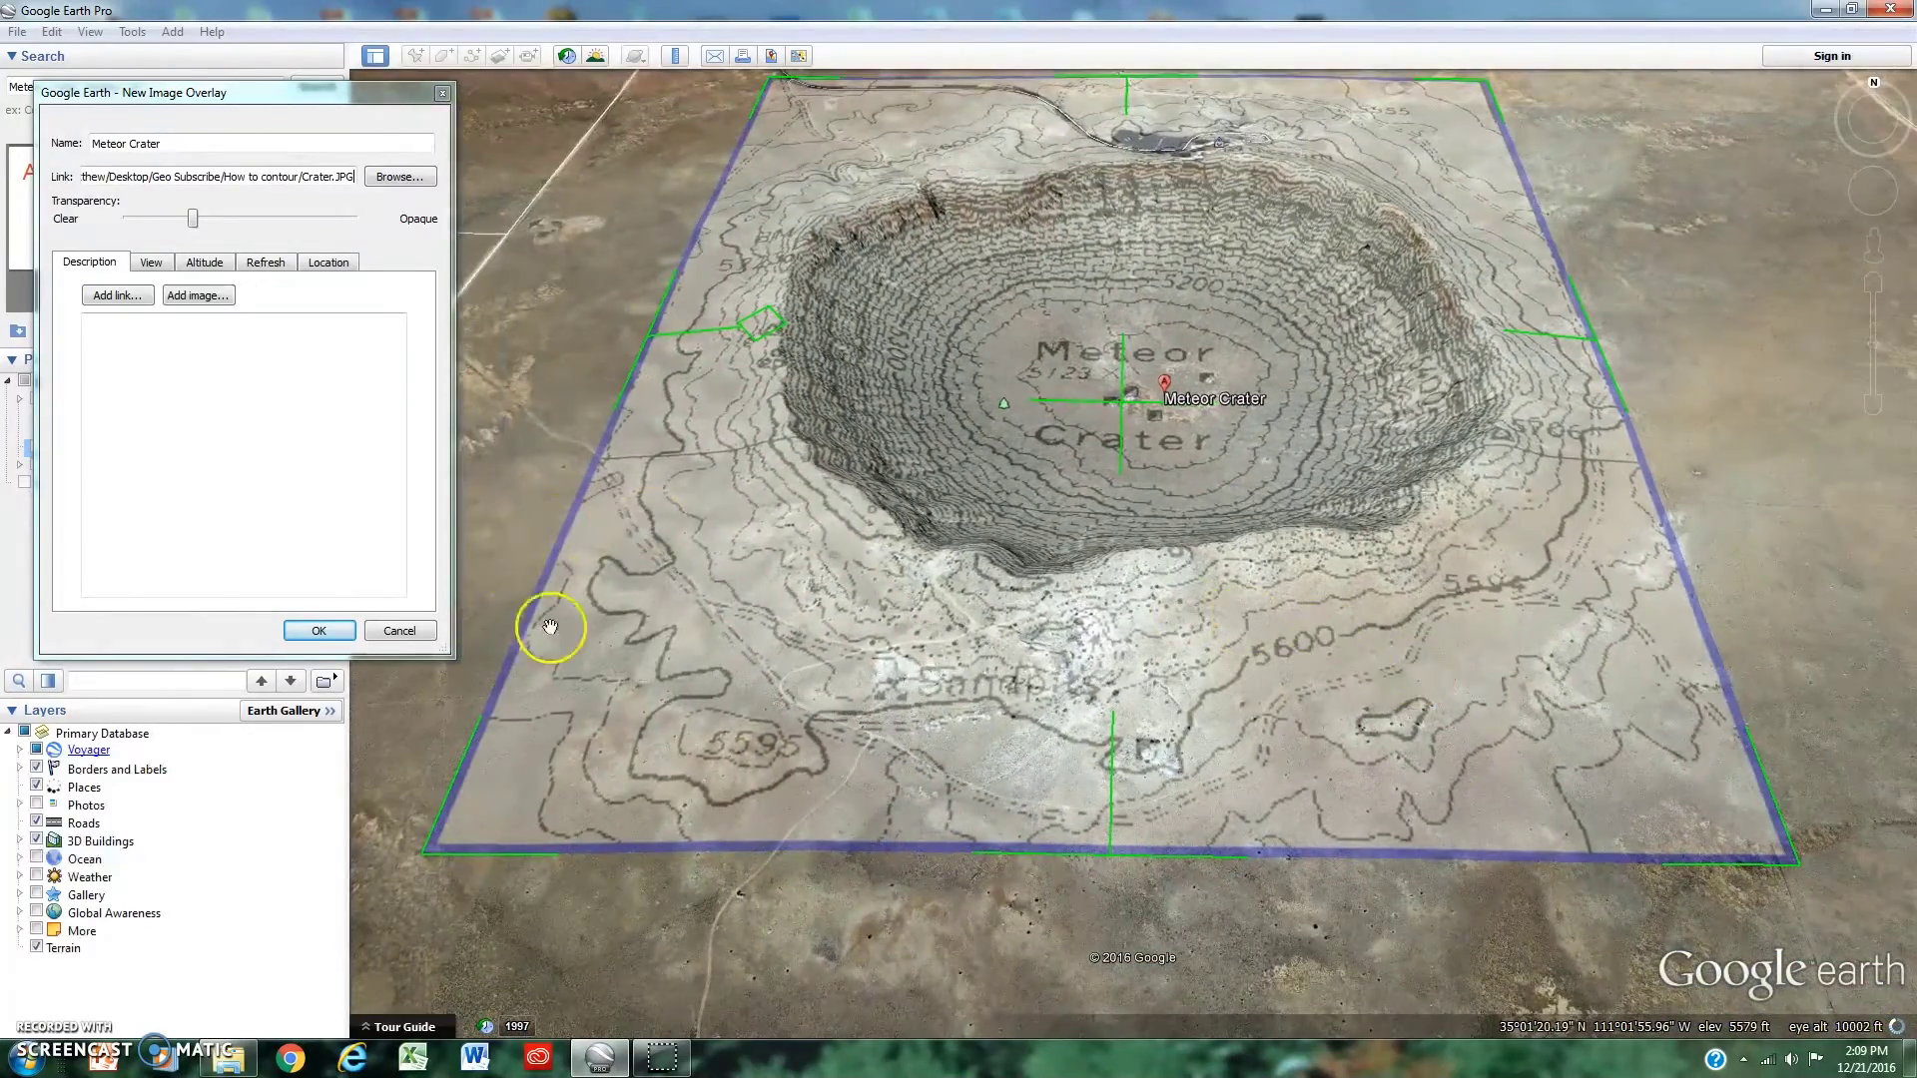
pyautogui.scroll(-1, 1128, 518)
pyautogui.scroll(1, 1554, 374)
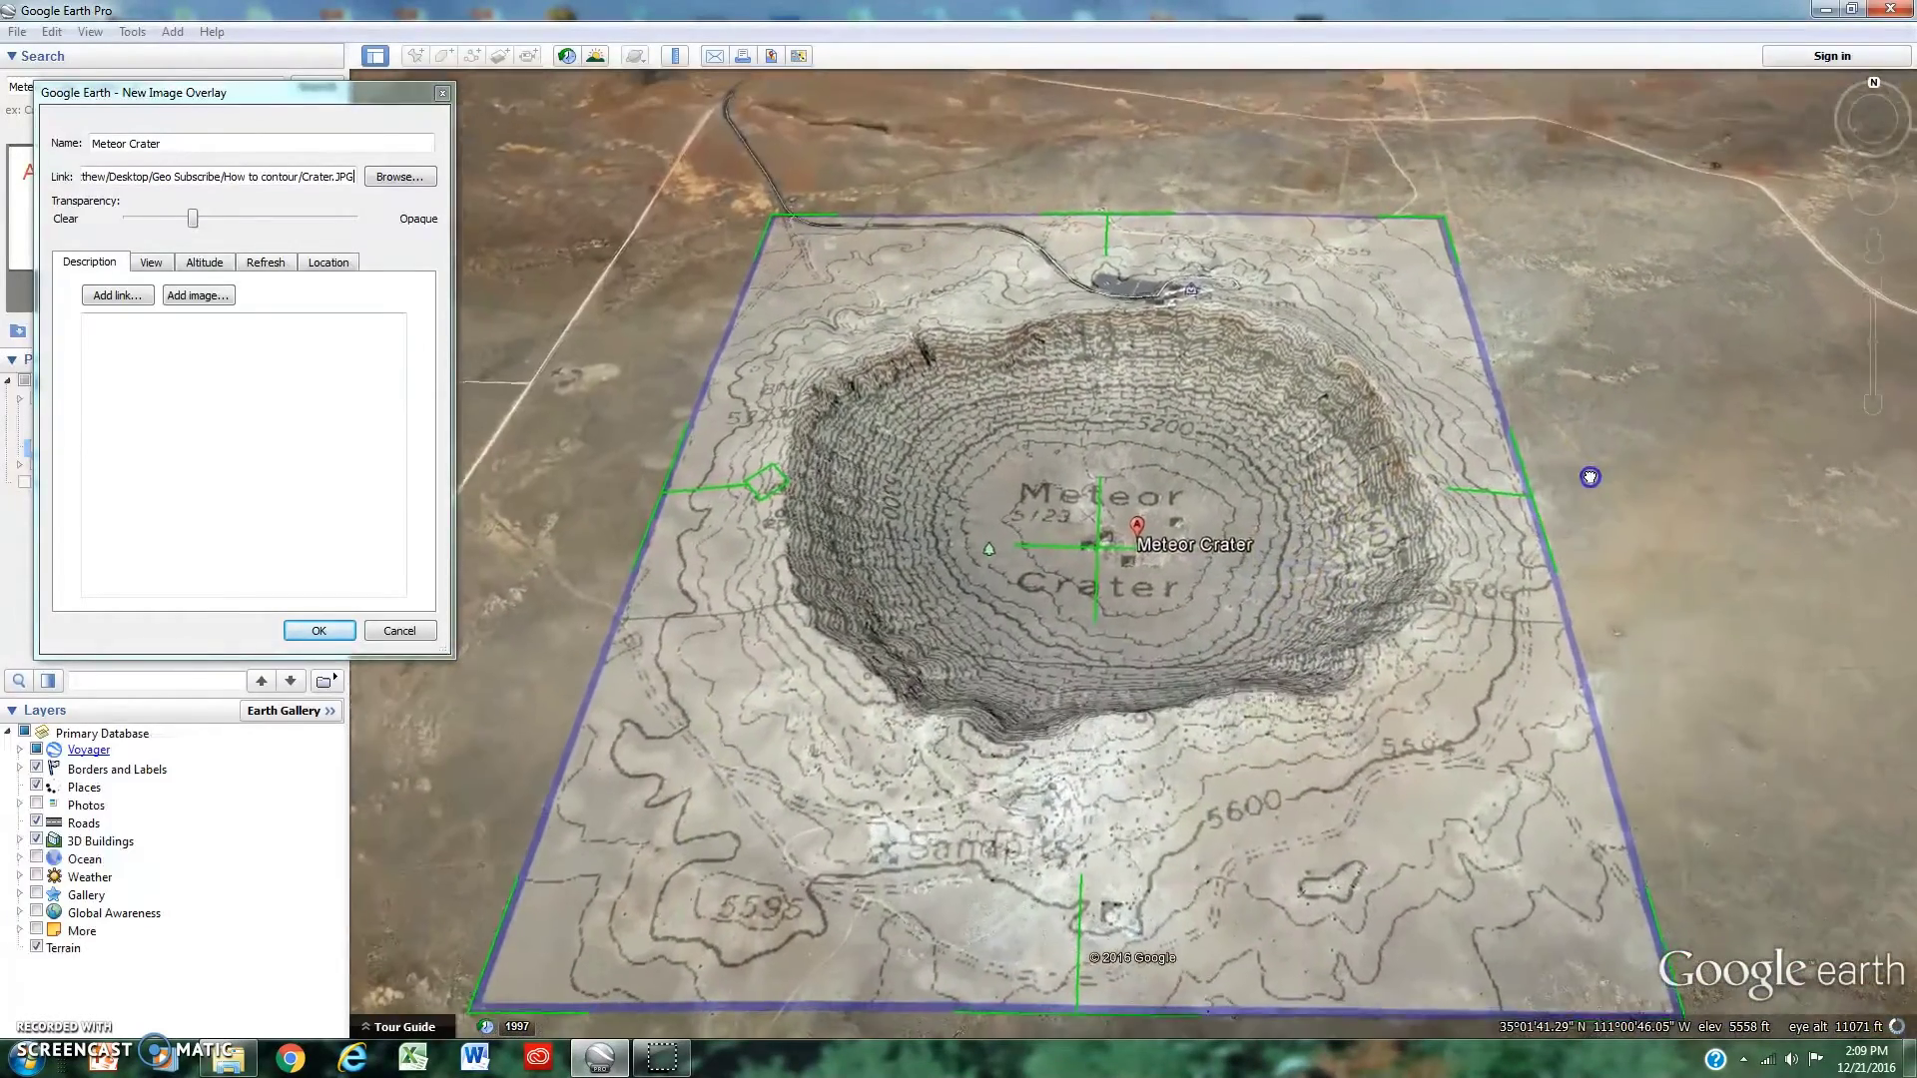
pyautogui.scroll(1, 1542, 409)
pyautogui.scroll(-1, 1563, 493)
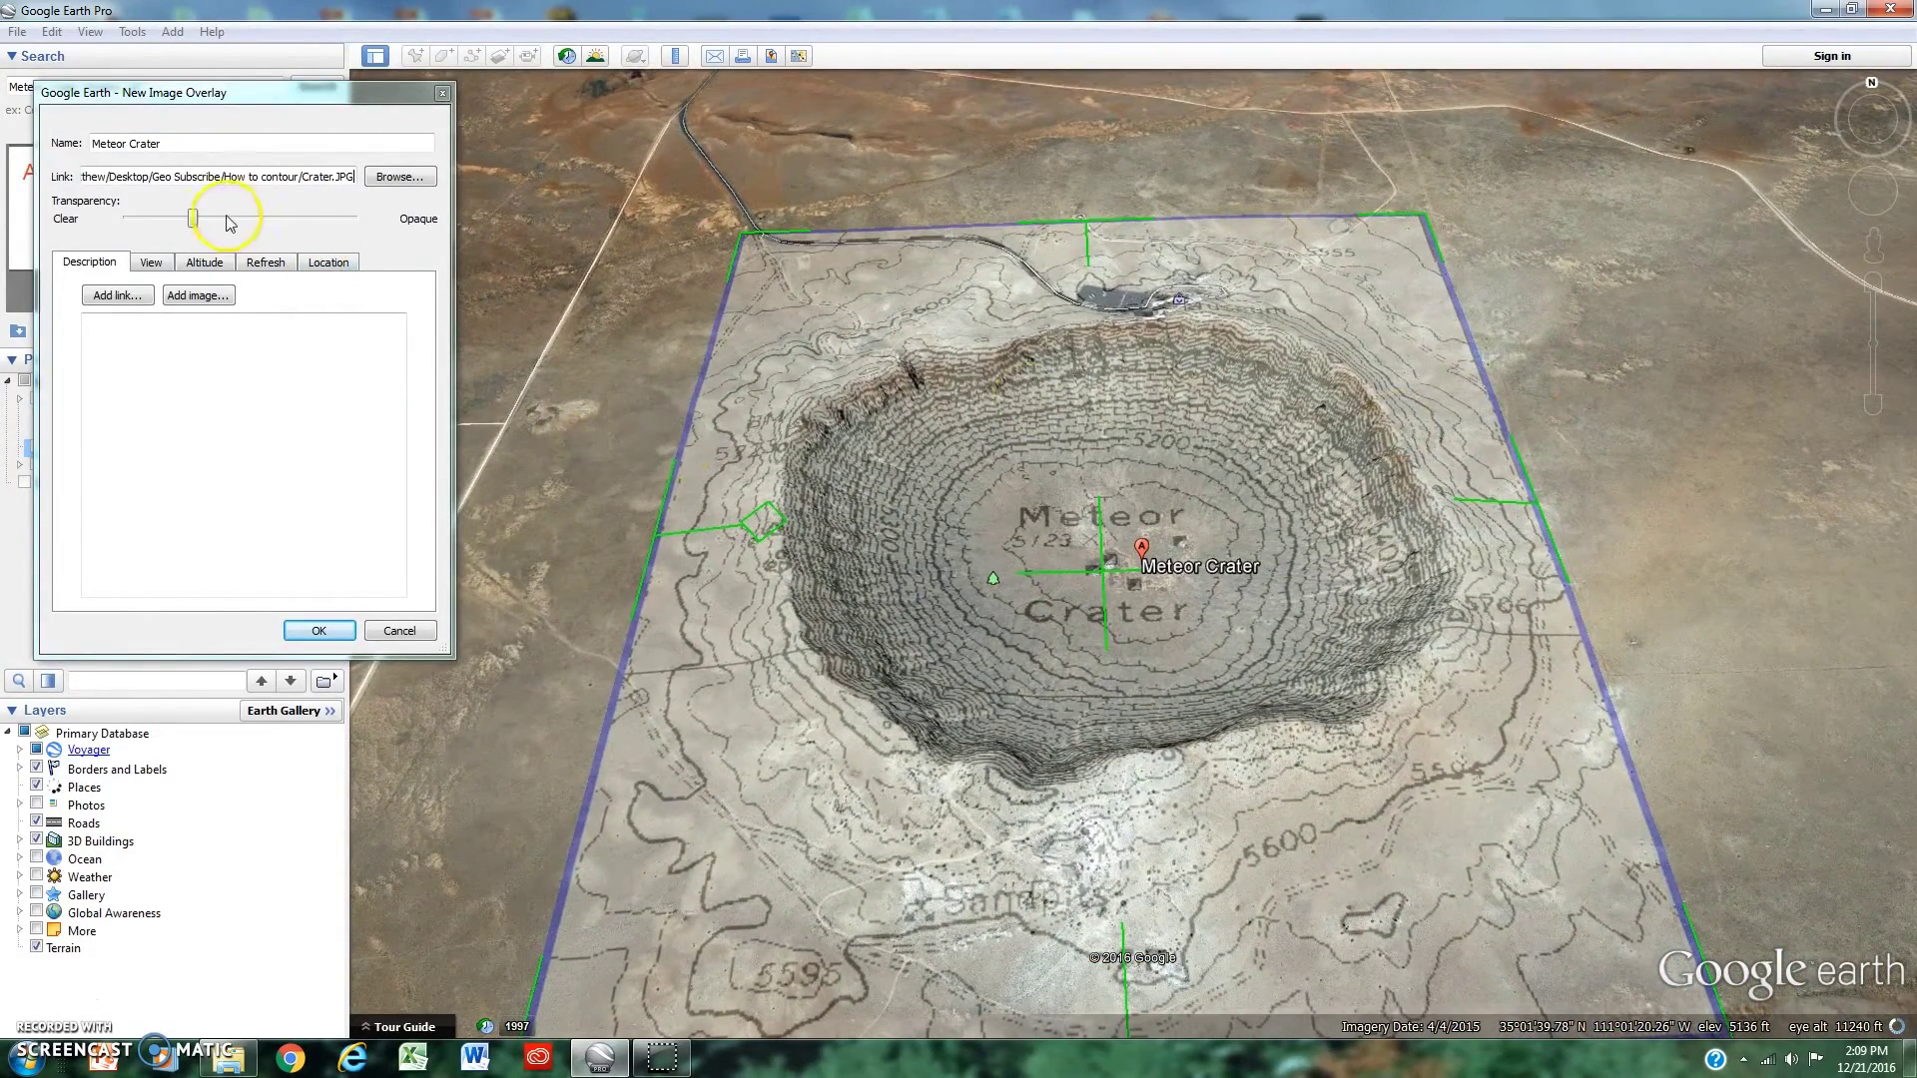
# Make the overlay more opaque, slightly less than halfway from Clear to Opaque, and save the new Meteor Crater image overlay
pyautogui.moveTo(188, 224); pyautogui.dragTo(227, 222)
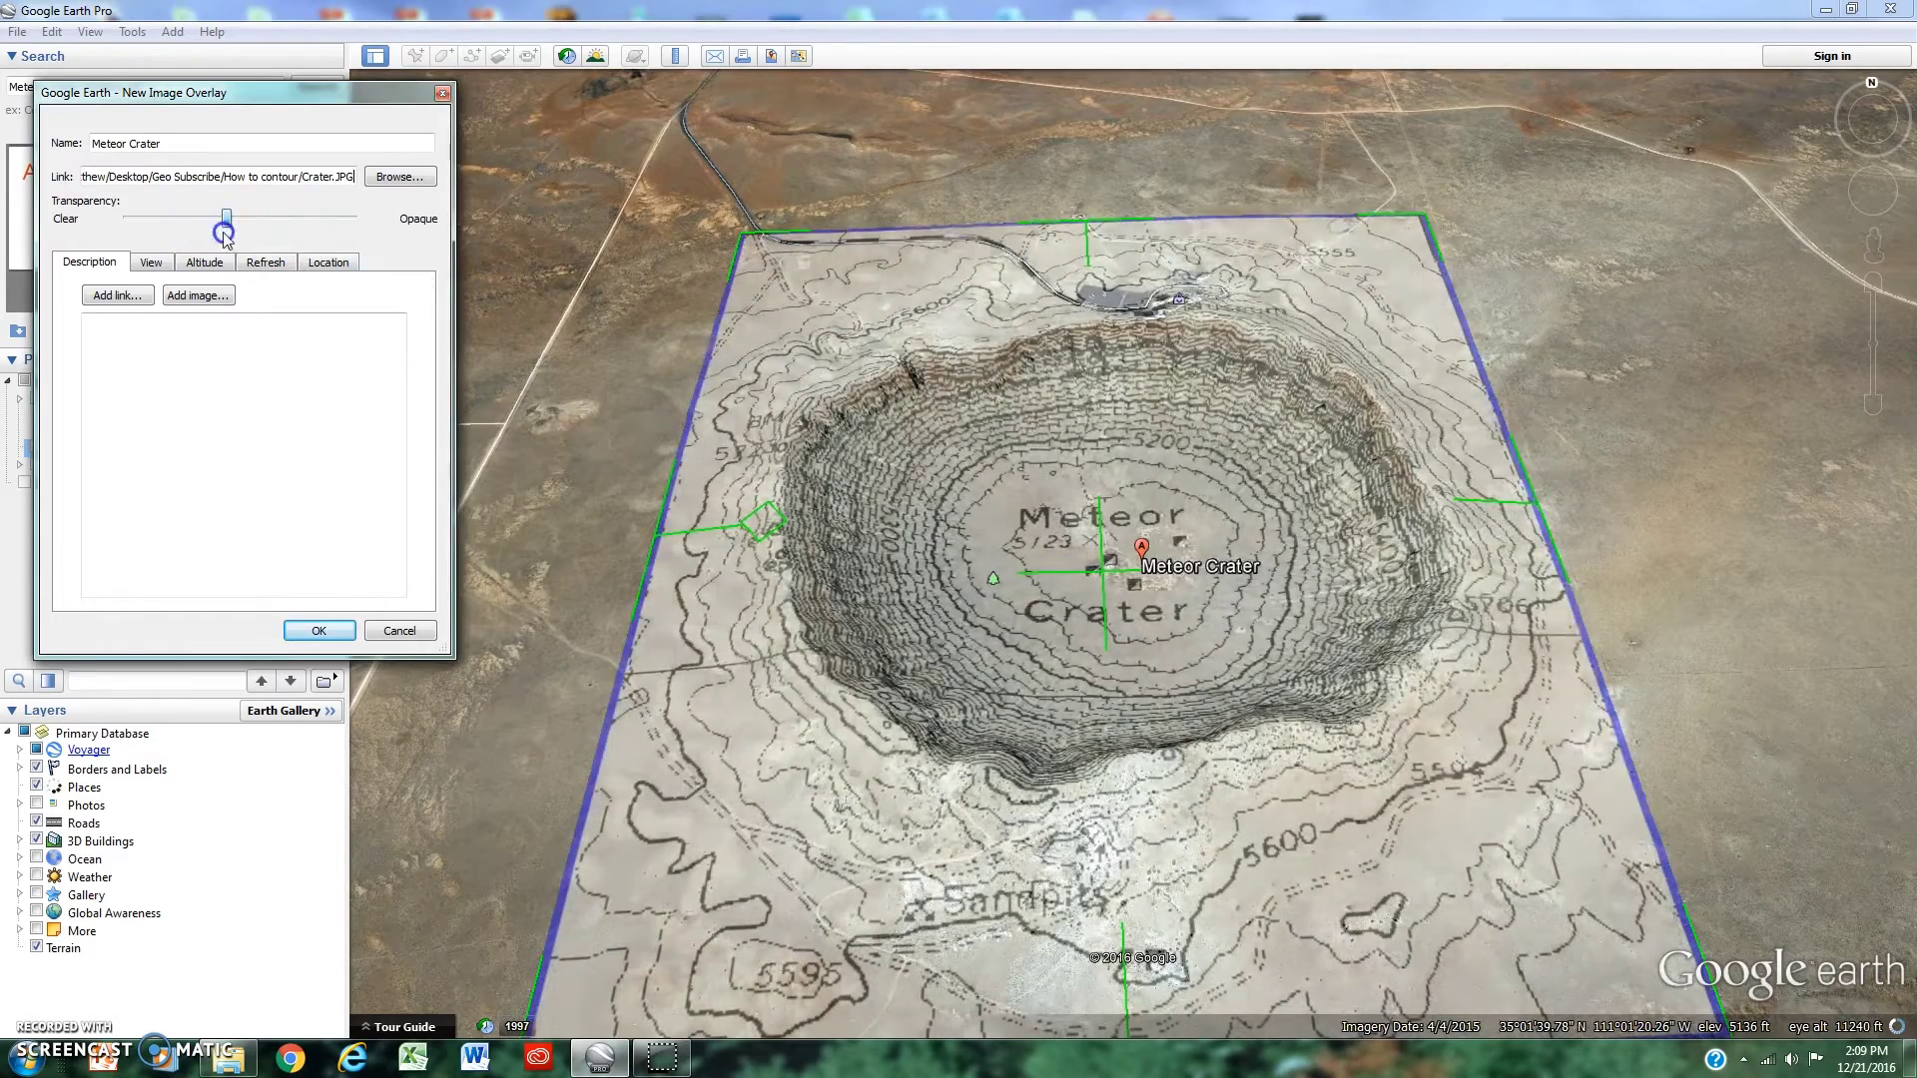
pyautogui.click(319, 630)
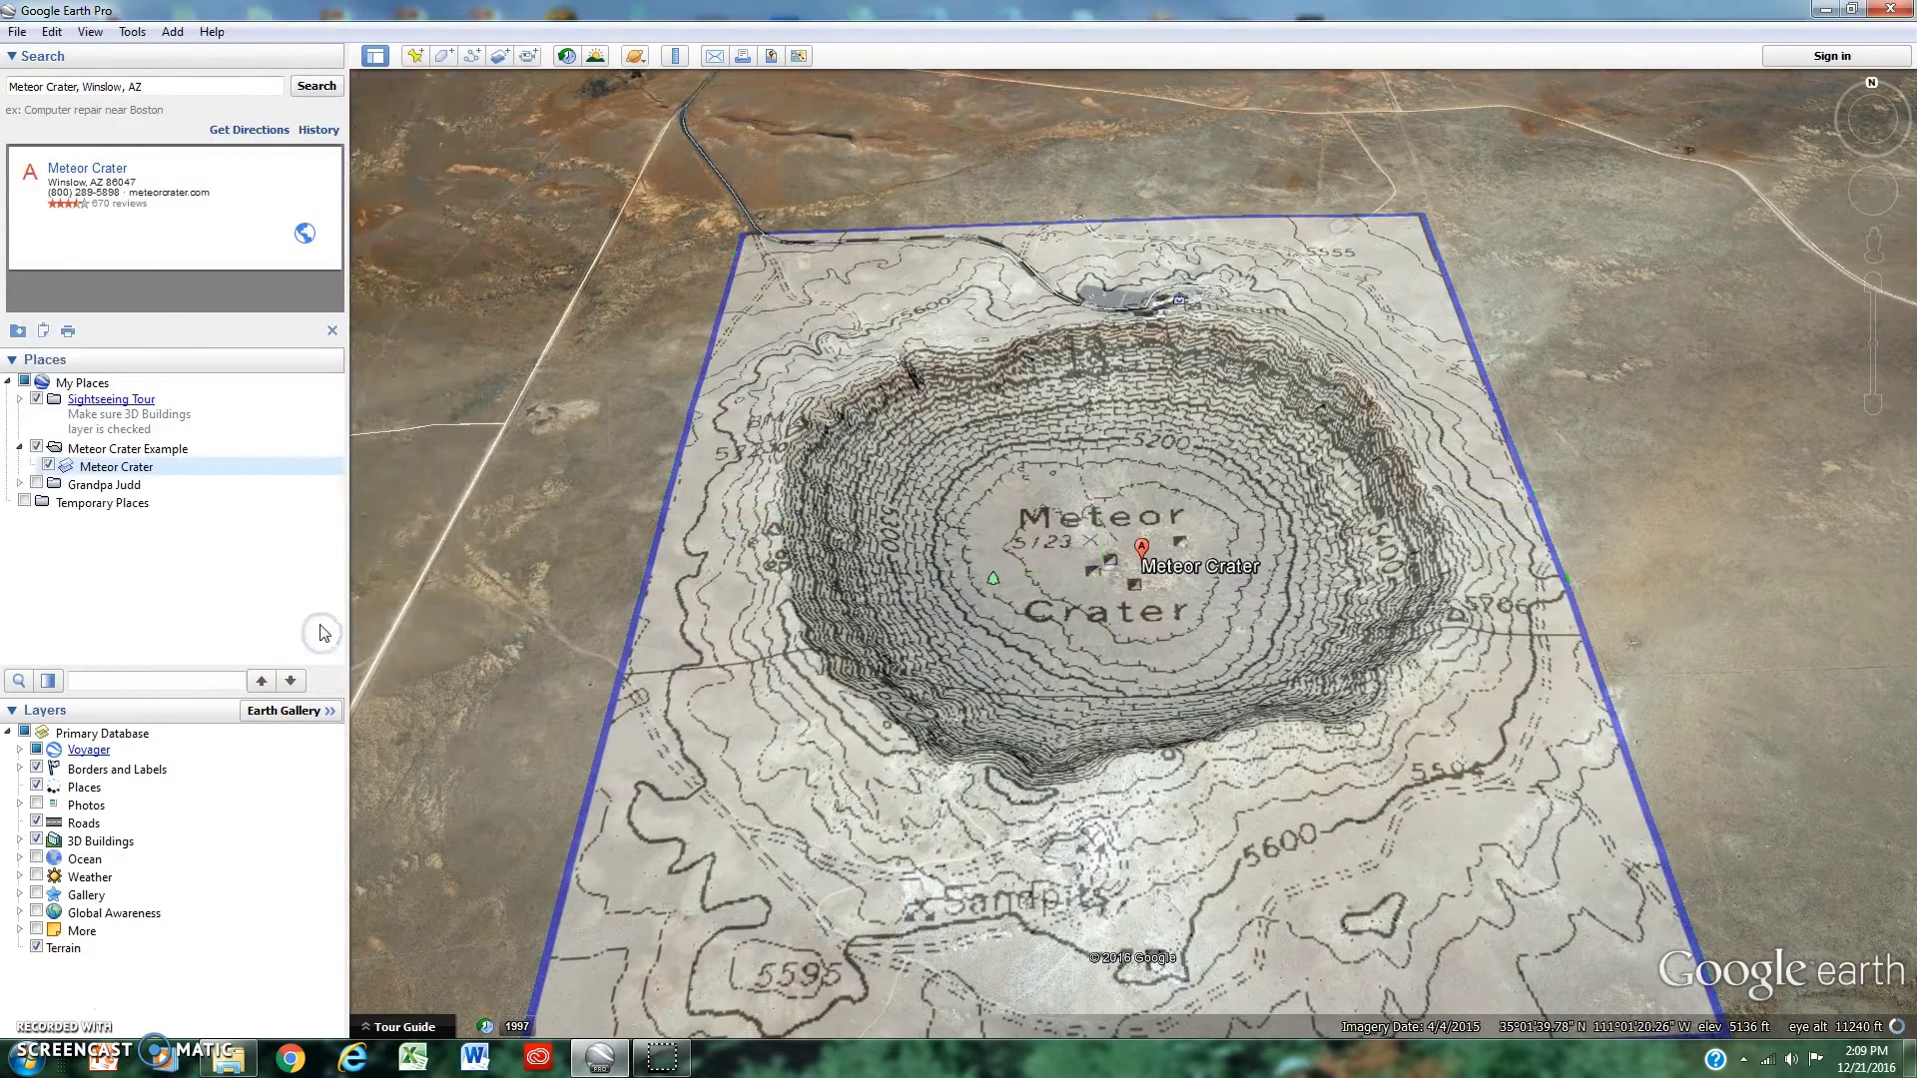
# Edit the saved Meteor Crater overlay's properties to make it more transparent, about 30% of the way from Clear to Opaque
pyautogui.rightClick(138, 475)
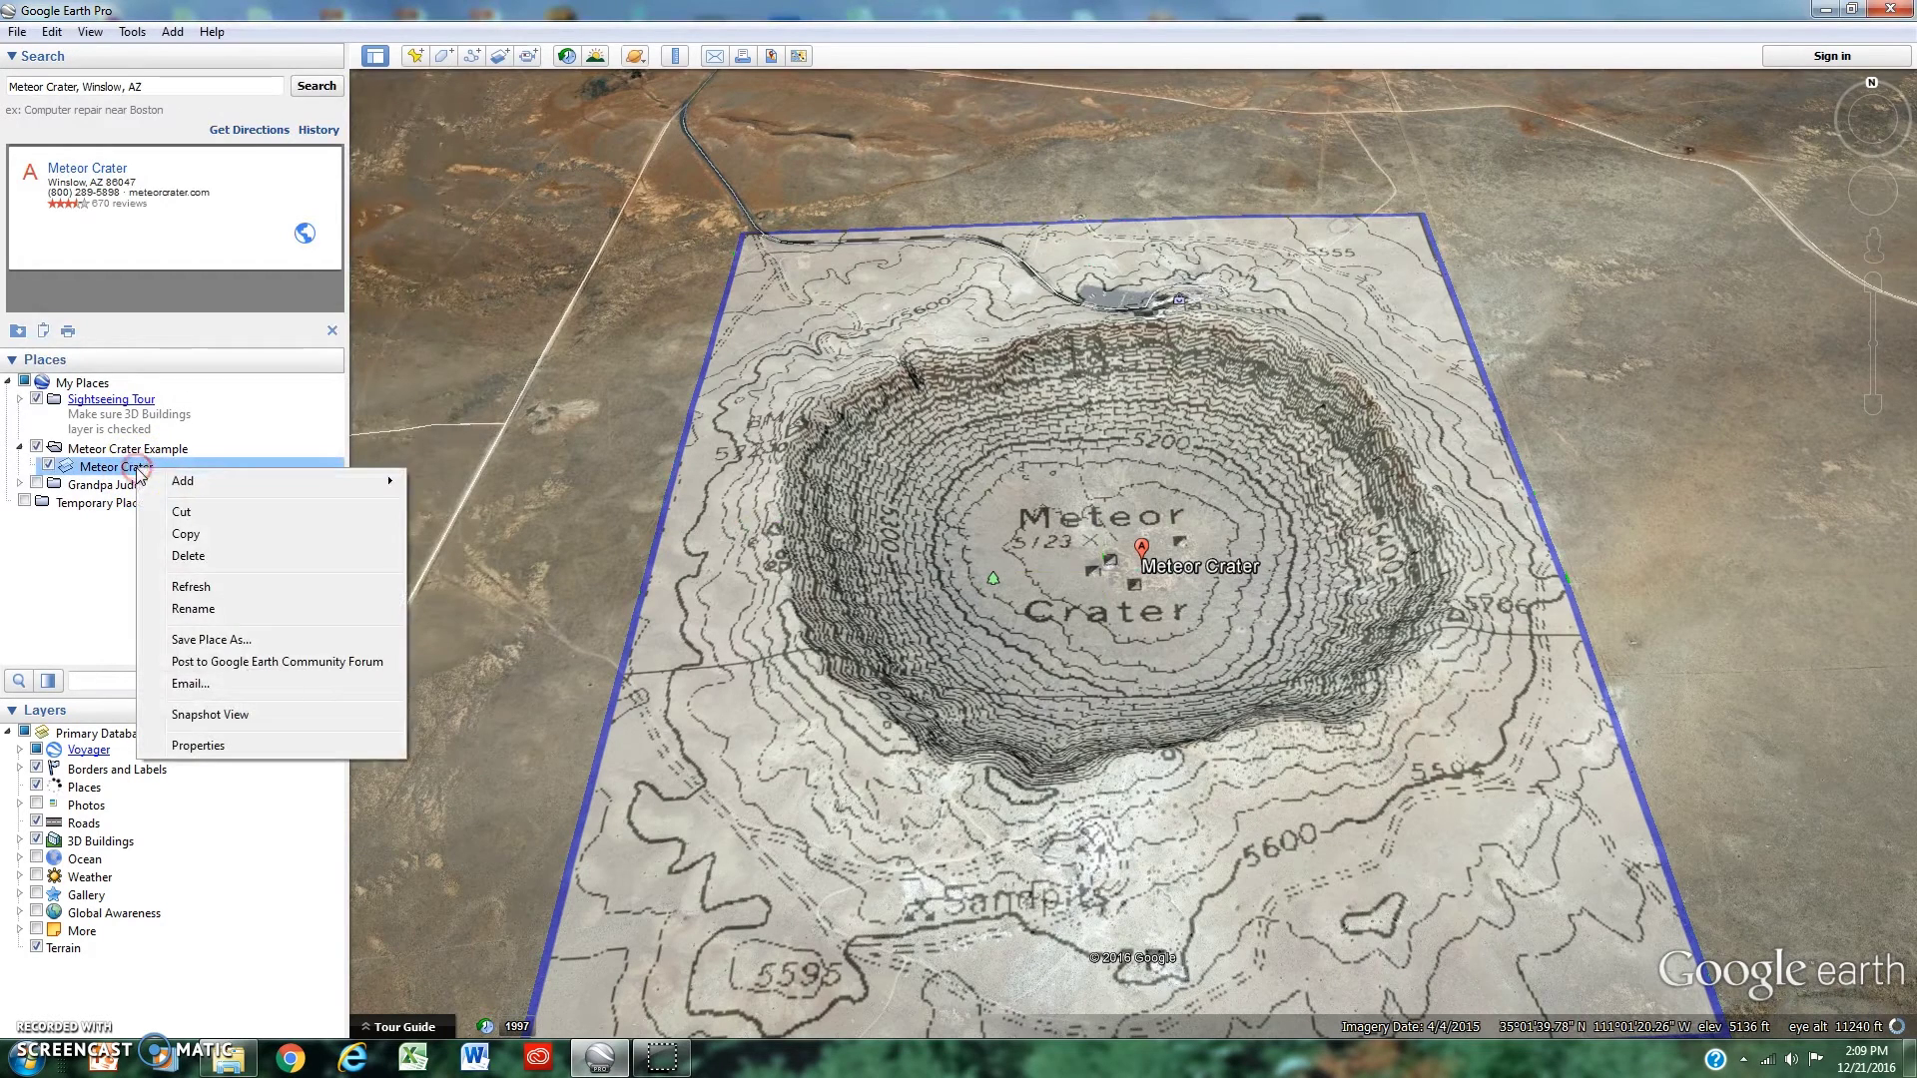
pyautogui.click(196, 746)
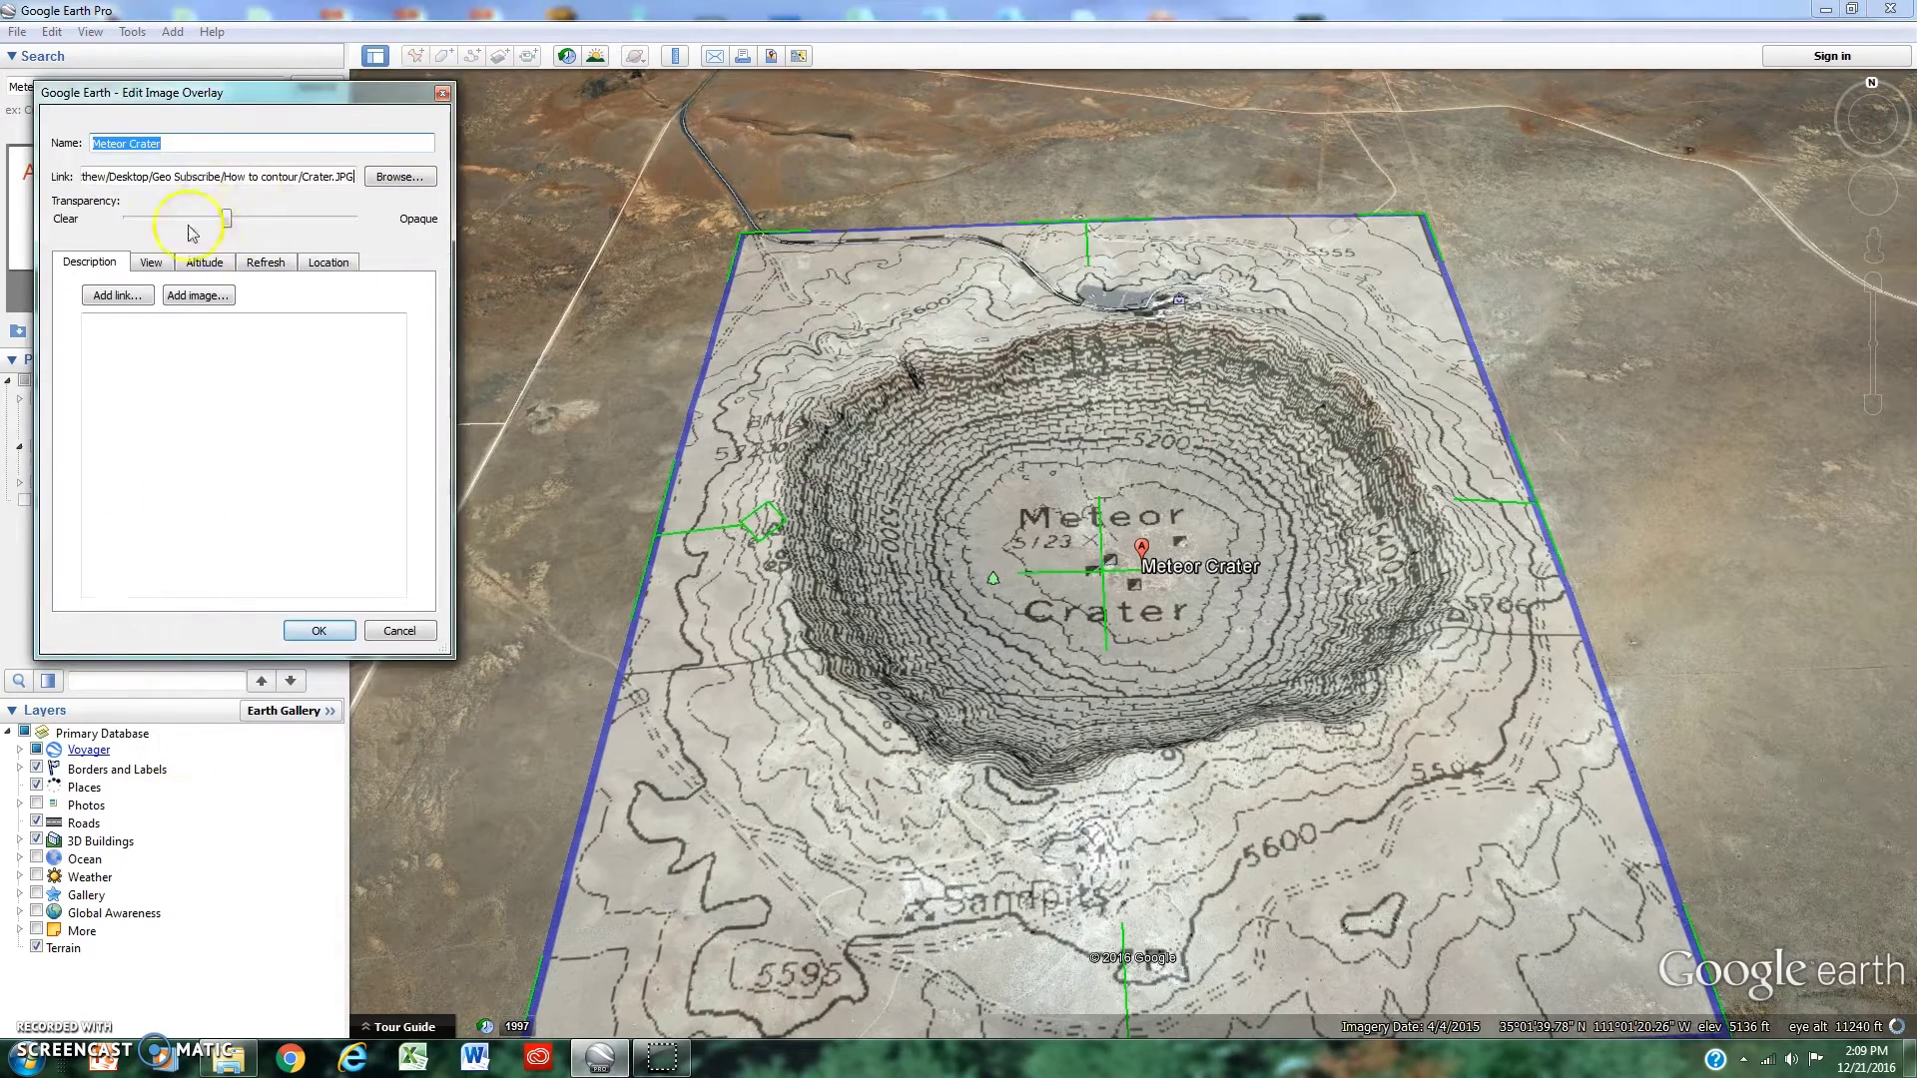
pyautogui.moveTo(226, 221)
pyautogui.mouseDown()
pyautogui.moveTo(352, 228)
pyautogui.moveTo(191, 236)
pyautogui.mouseUp()
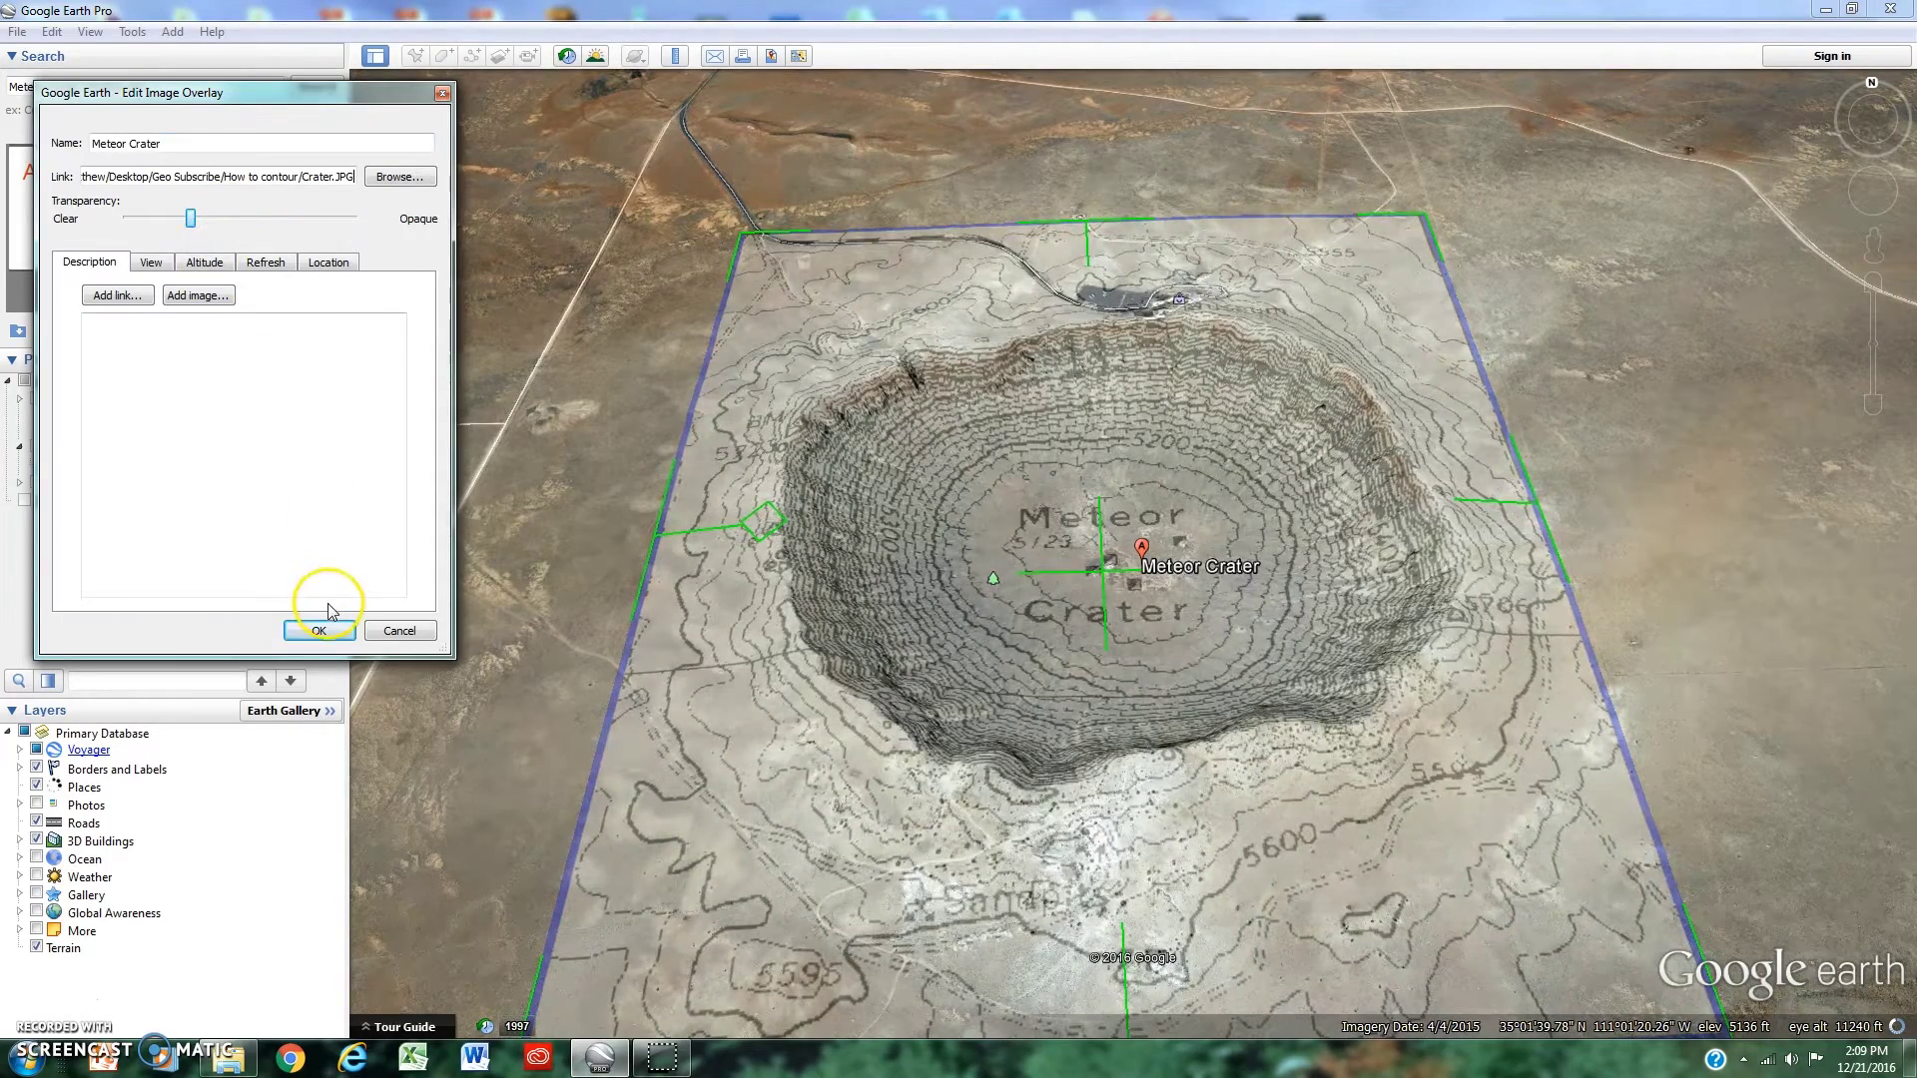
pyautogui.click(315, 632)
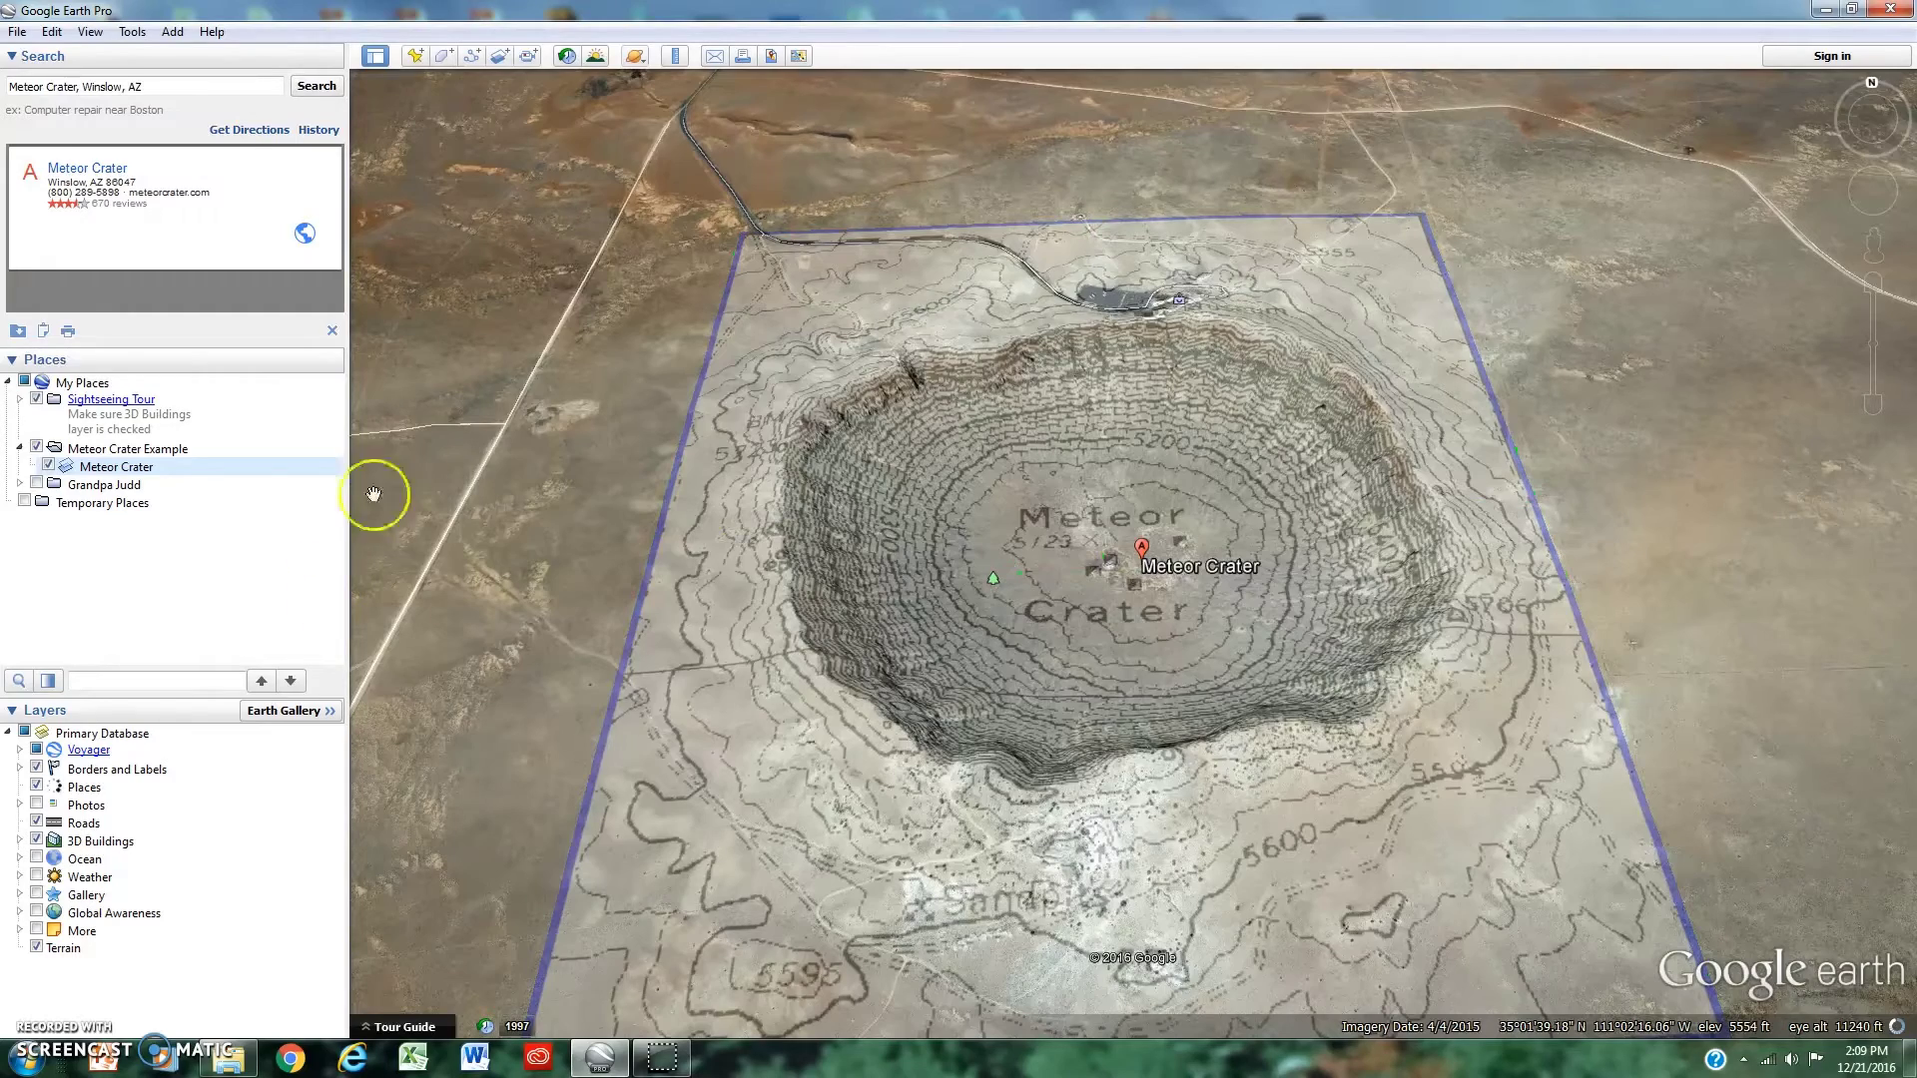
pyautogui.scroll(-3, 909, 491)
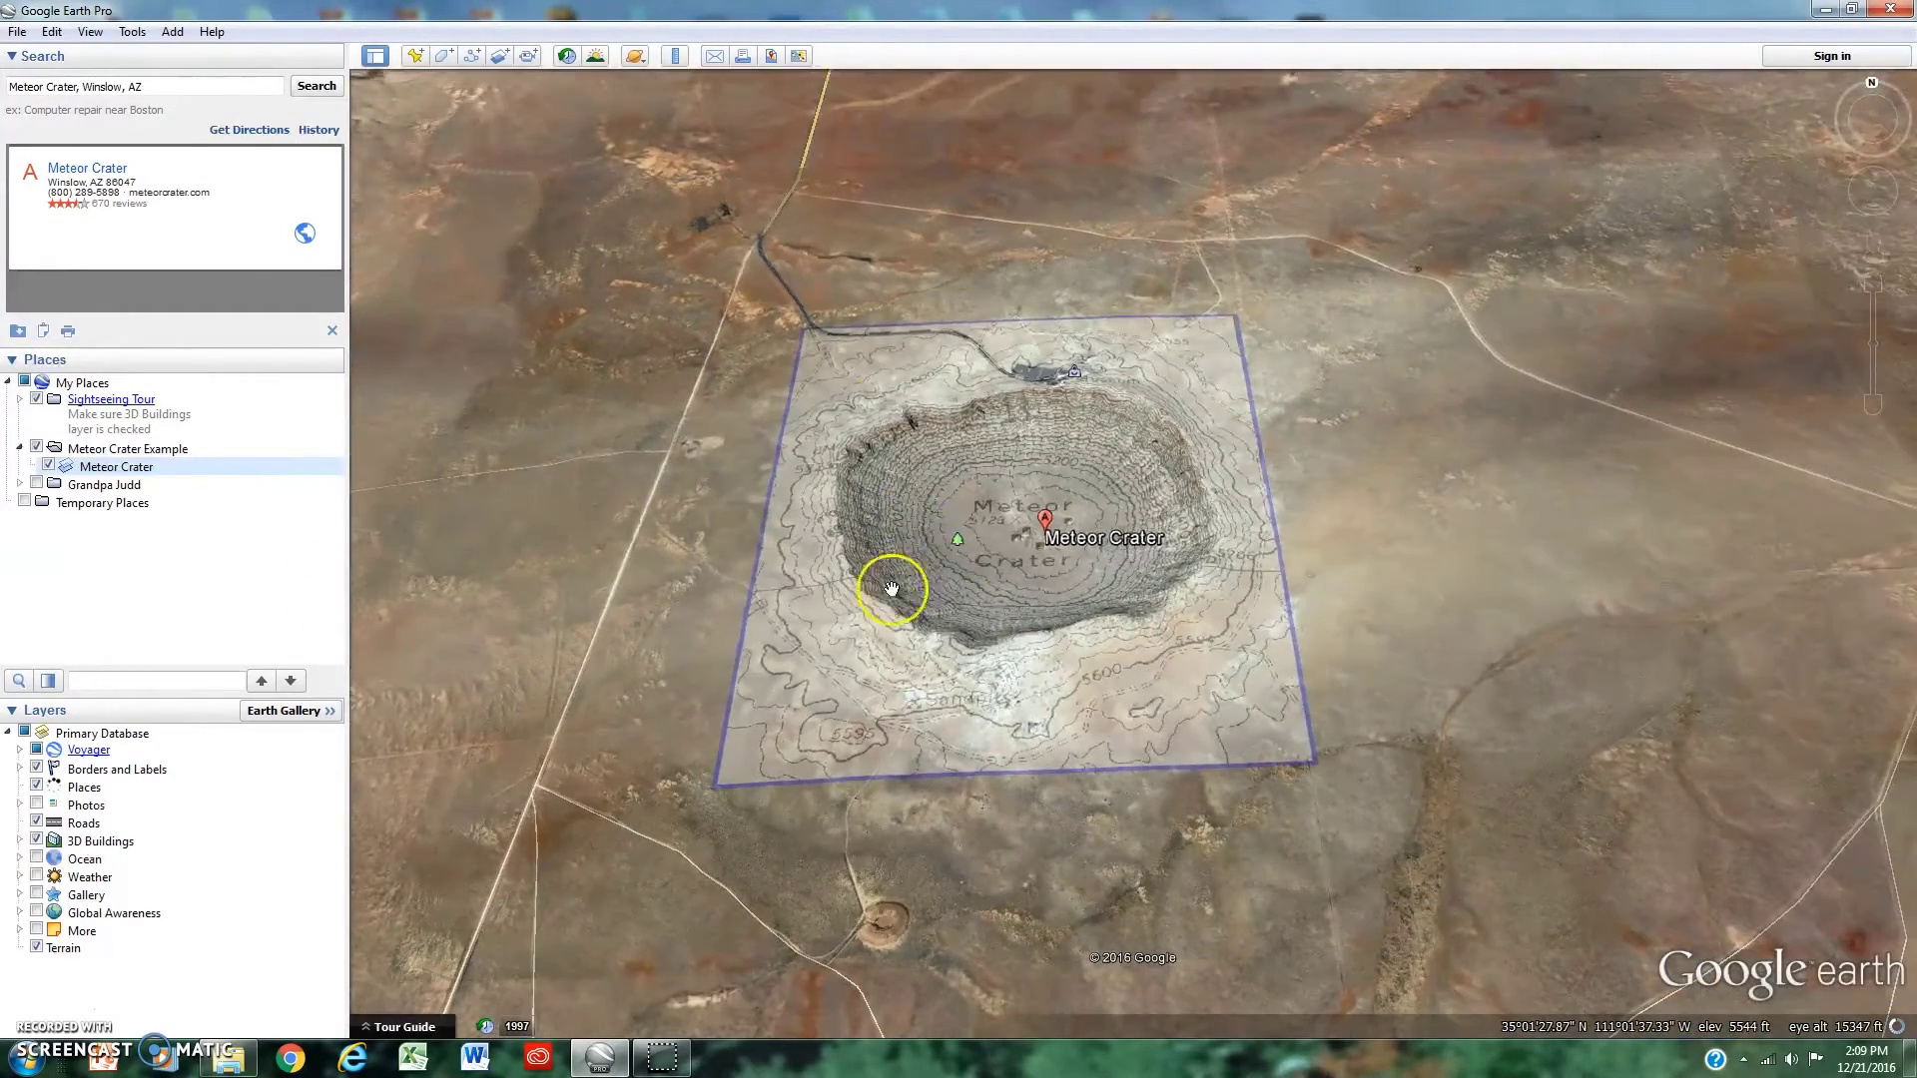